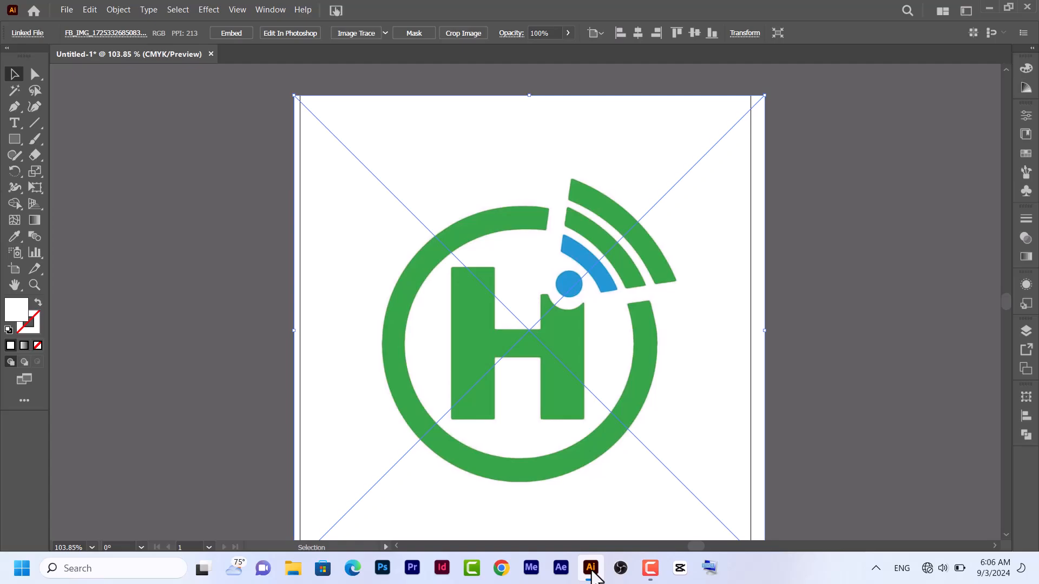
Deselect the placed logo image and set up the Curvature tool with no fill and a dark red stroke
key("ctrl+0")
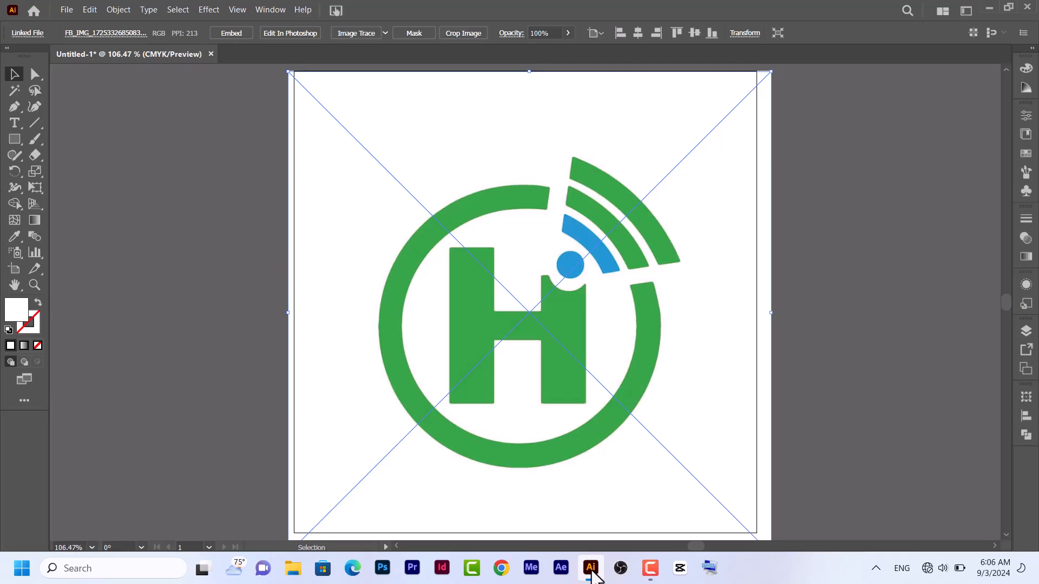
key("ctrl+shift+a")
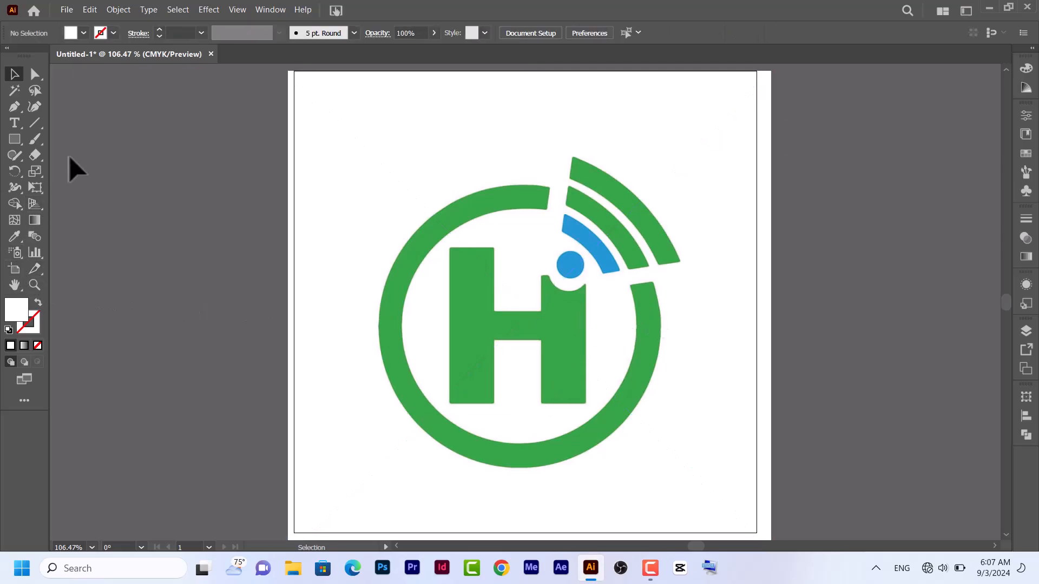
left_click(35, 106)
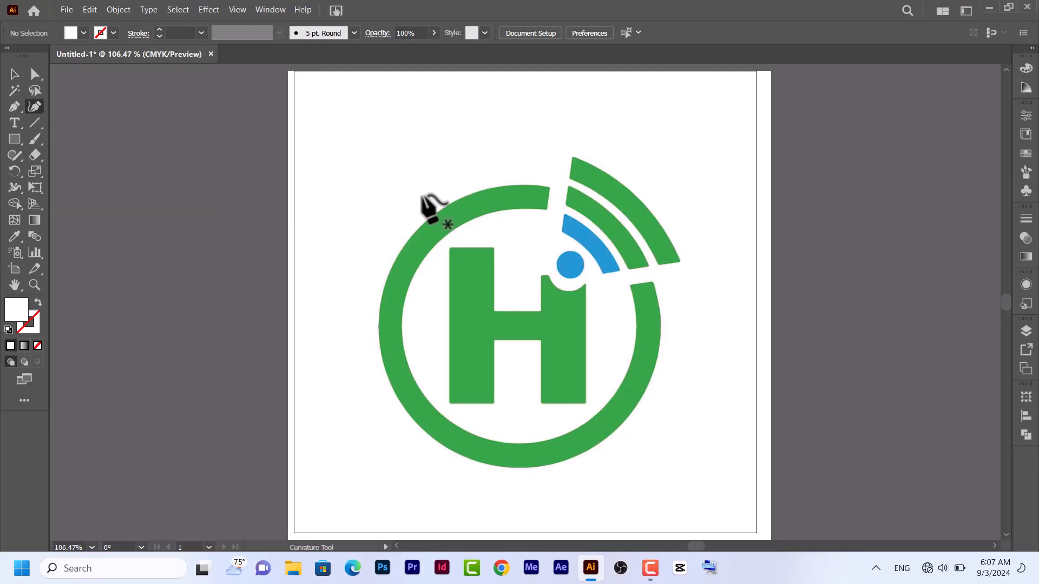
left_click(37, 303)
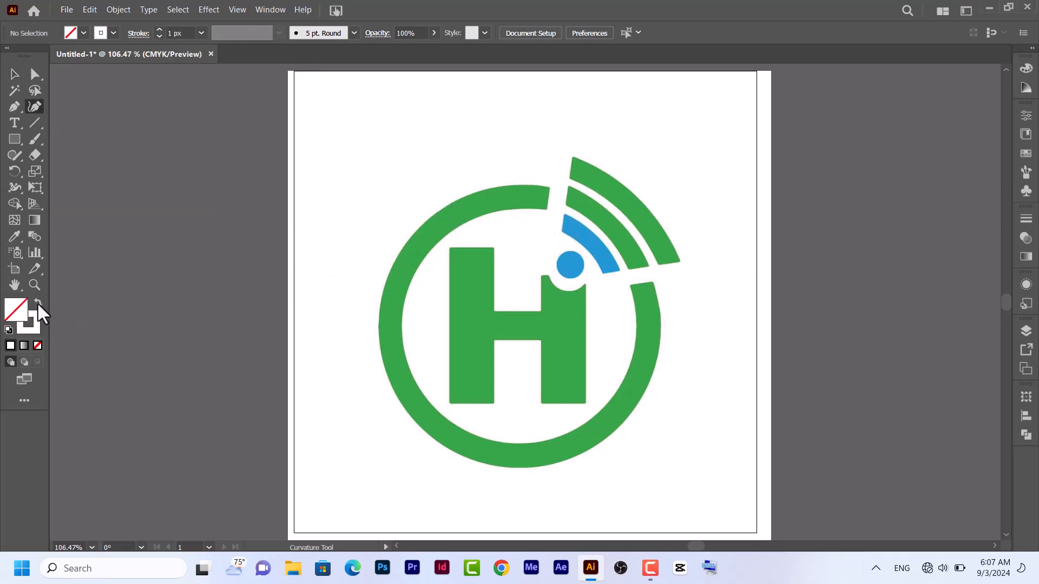
left_click(113, 33)
left_click(103, 56)
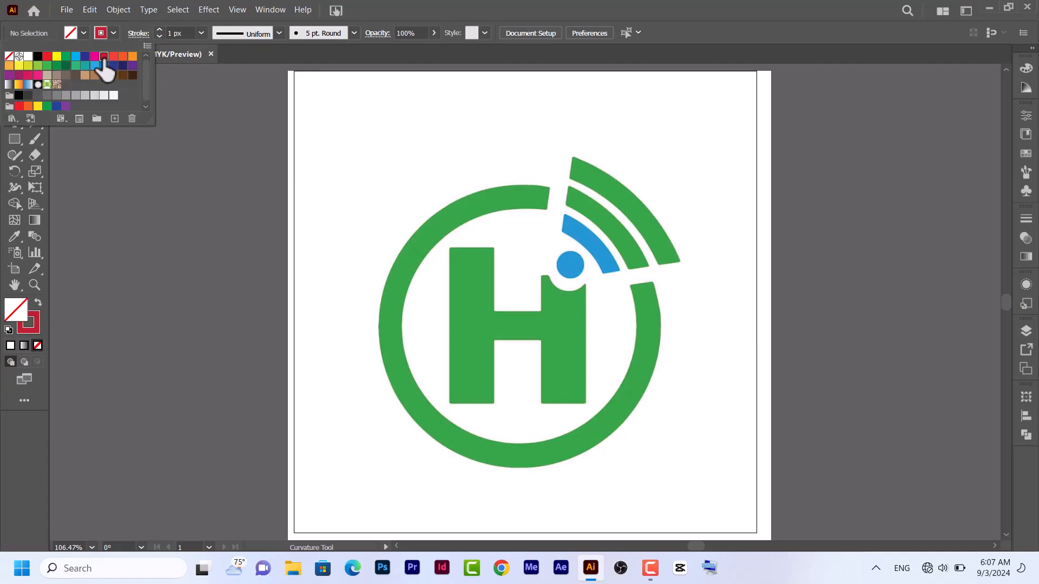
key("Escape")
Trace the inner edge of the open green ring with the Curvature tool, counterclockwise from the upper gap end to the lower one
key("ctrl+equal")
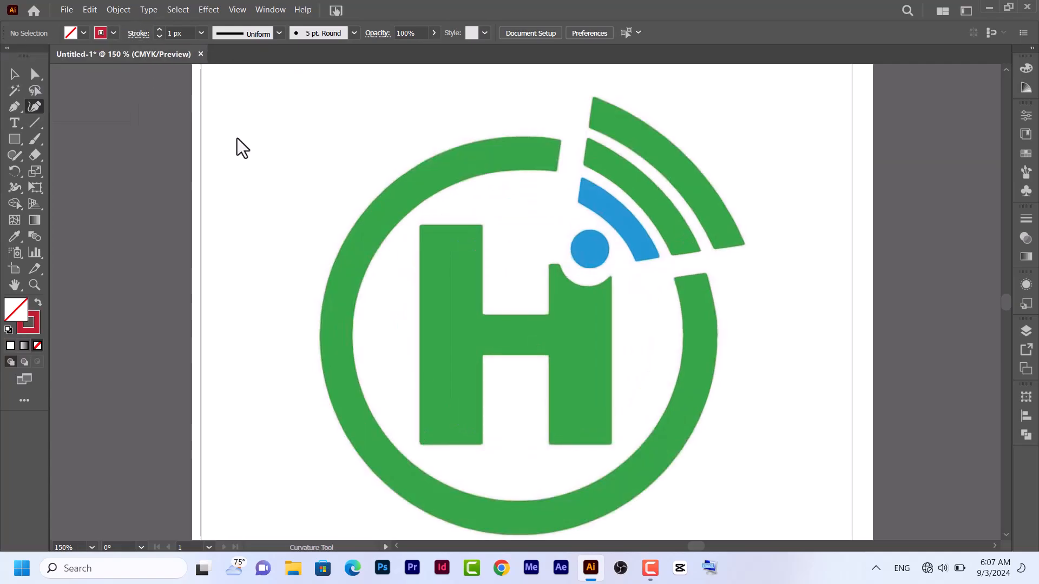
left_click(556, 171)
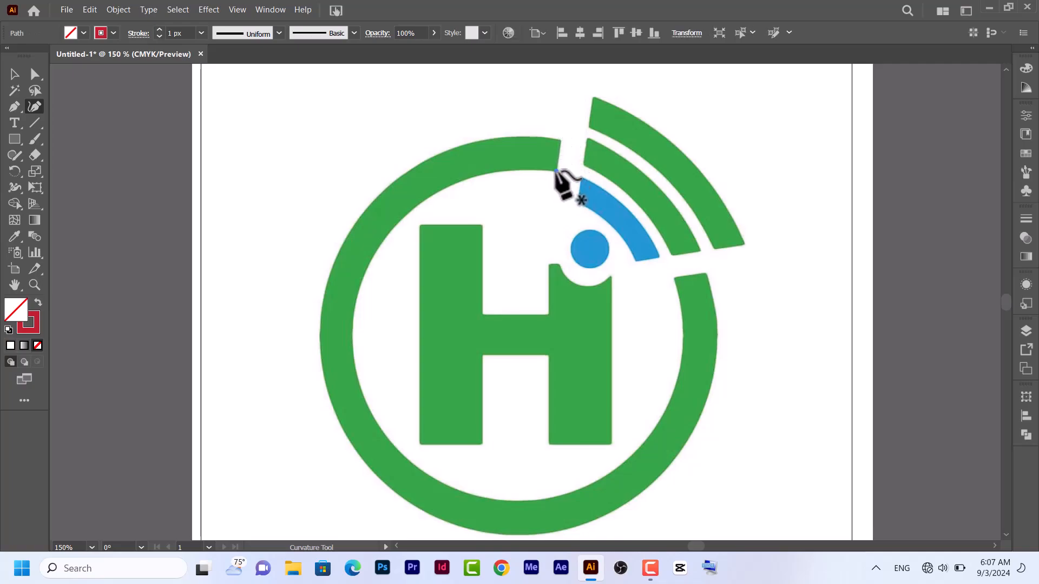
left_click(507, 171)
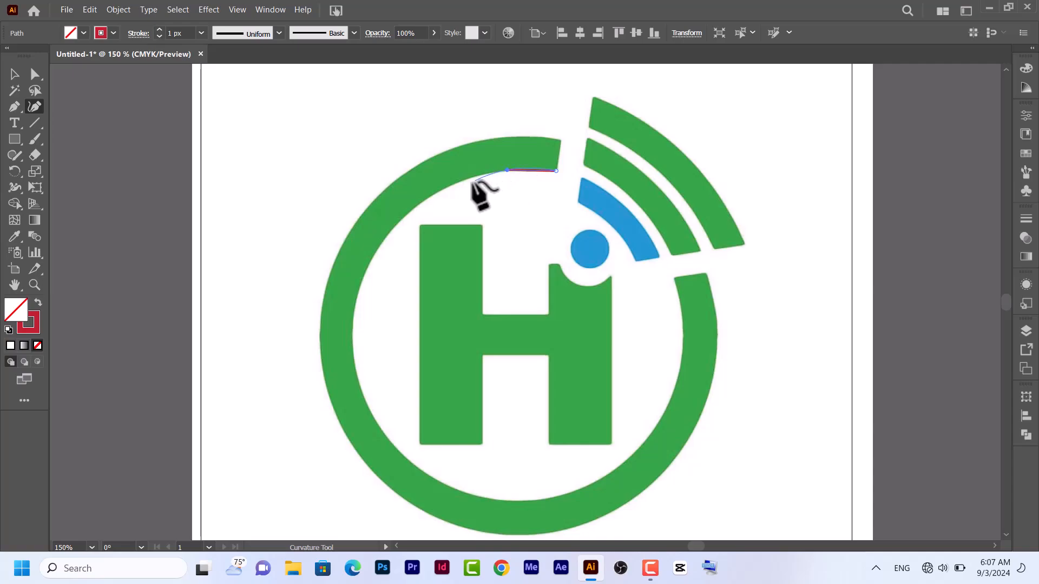
left_click(446, 187)
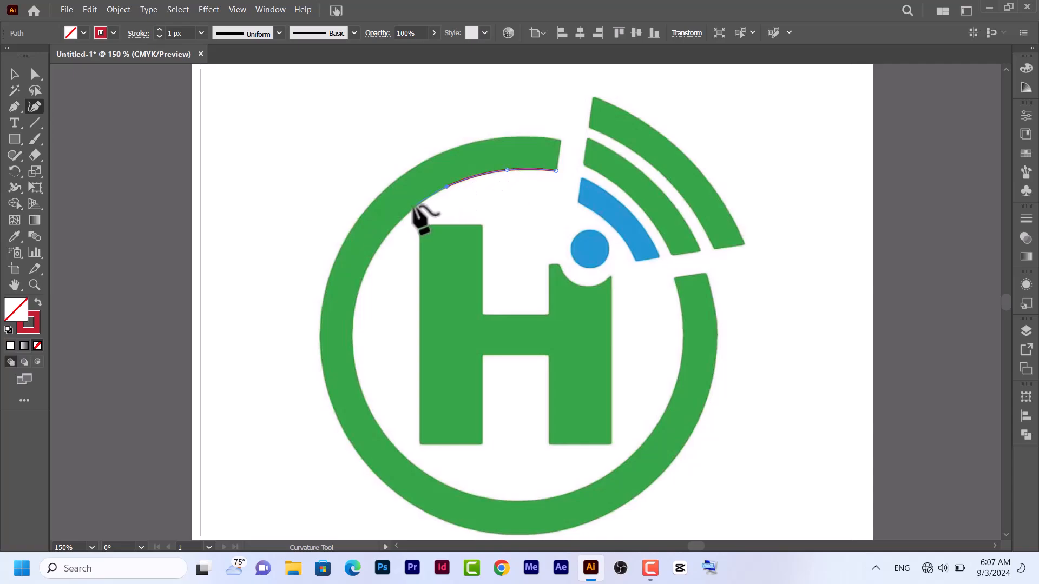
left_click(406, 215)
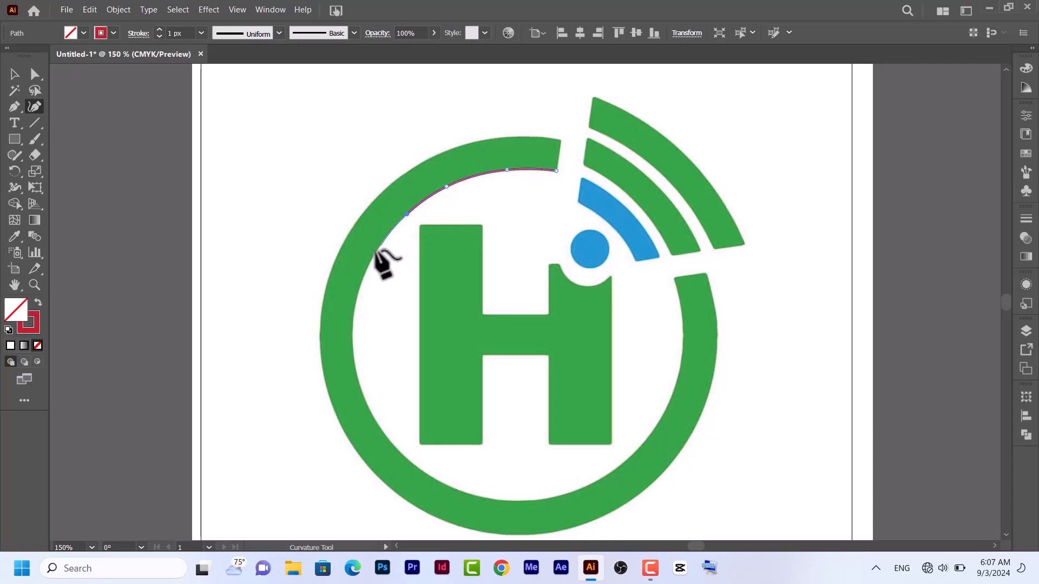
left_click(370, 260)
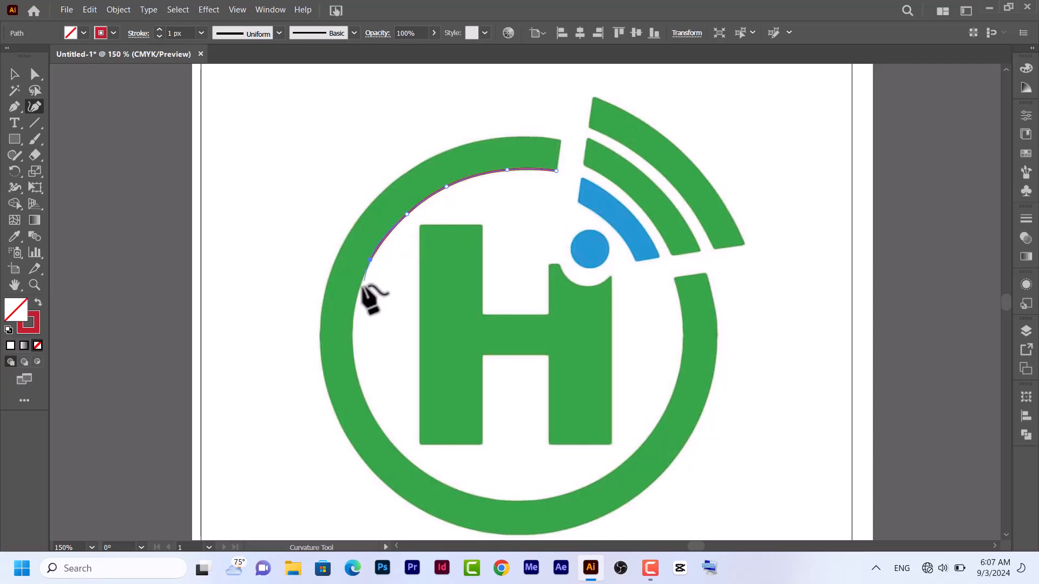
left_click(353, 319)
left_click(357, 375)
left_click(382, 432)
left_click(421, 469)
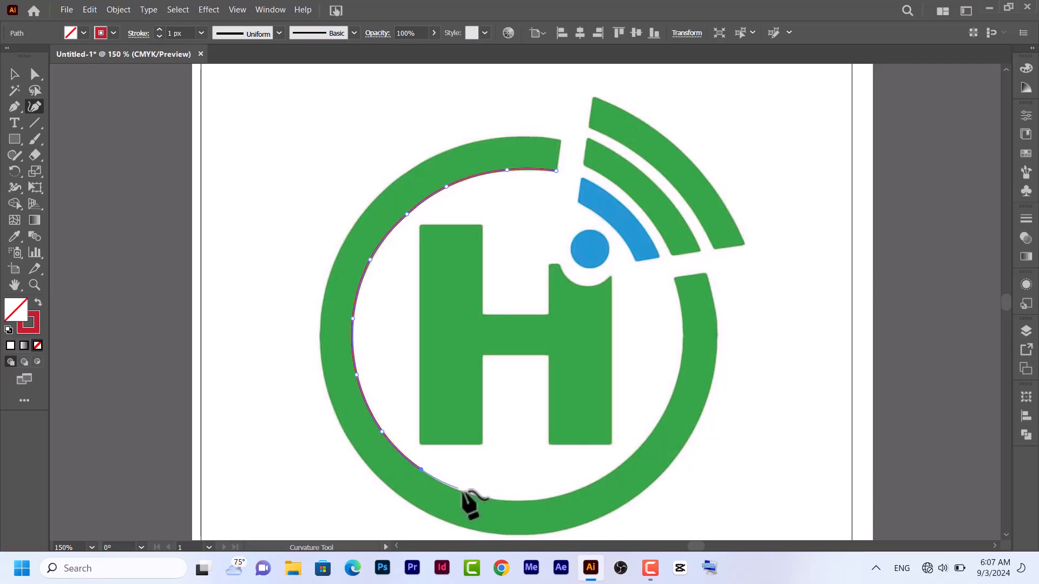
left_click(469, 495)
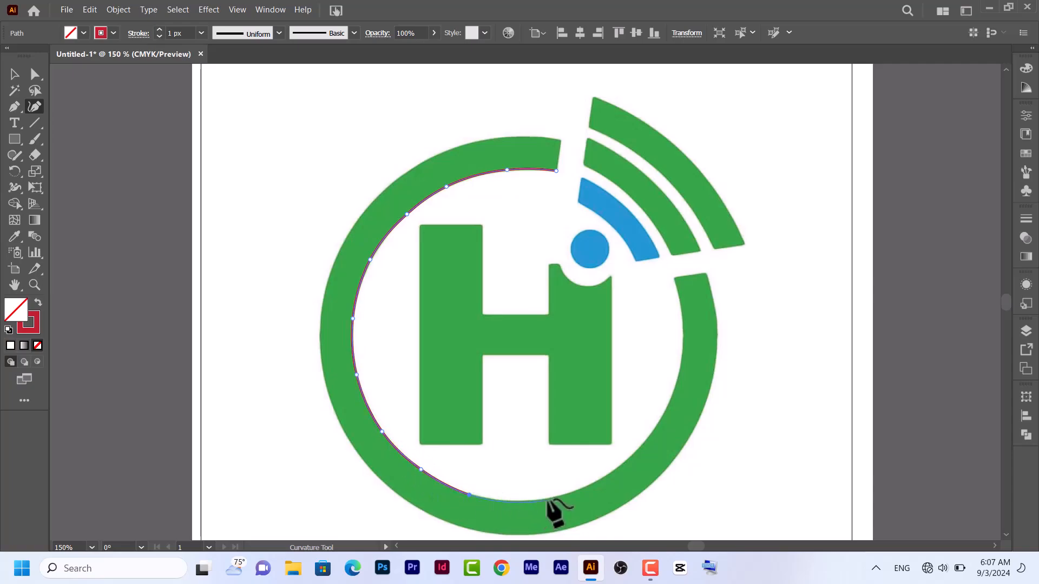
left_click(552, 498)
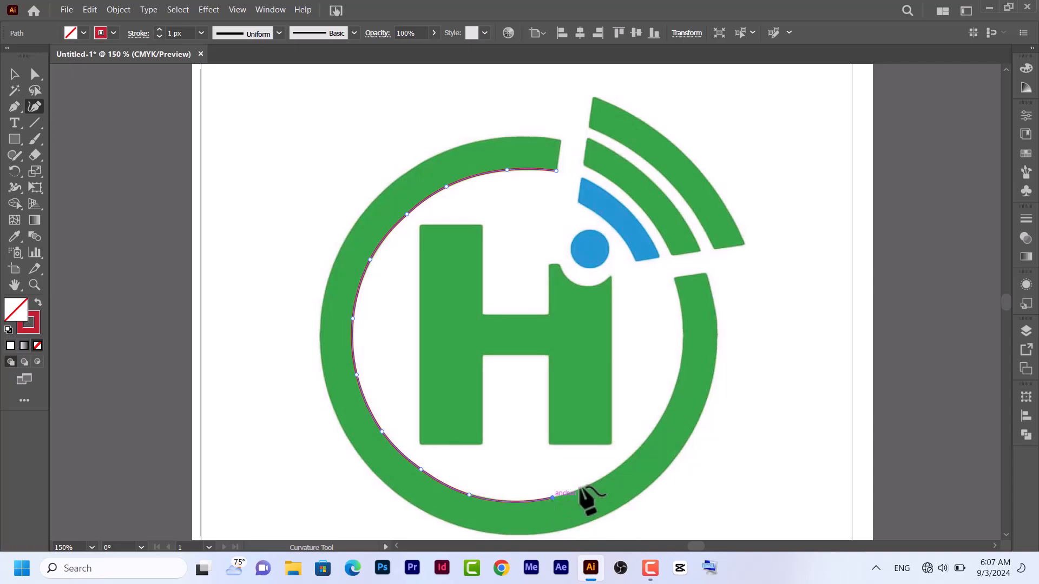
left_click(623, 462)
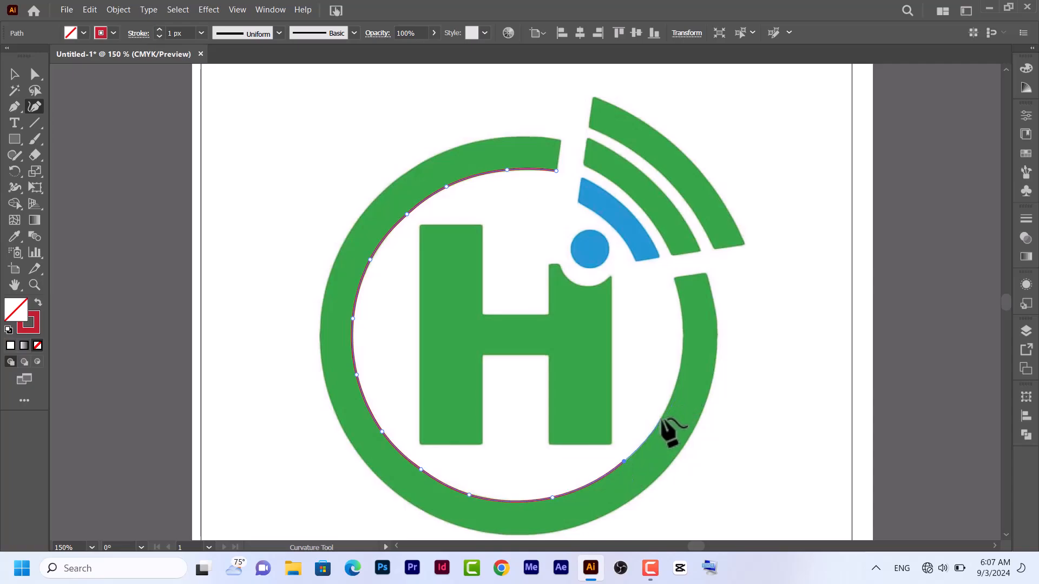
left_click(678, 373)
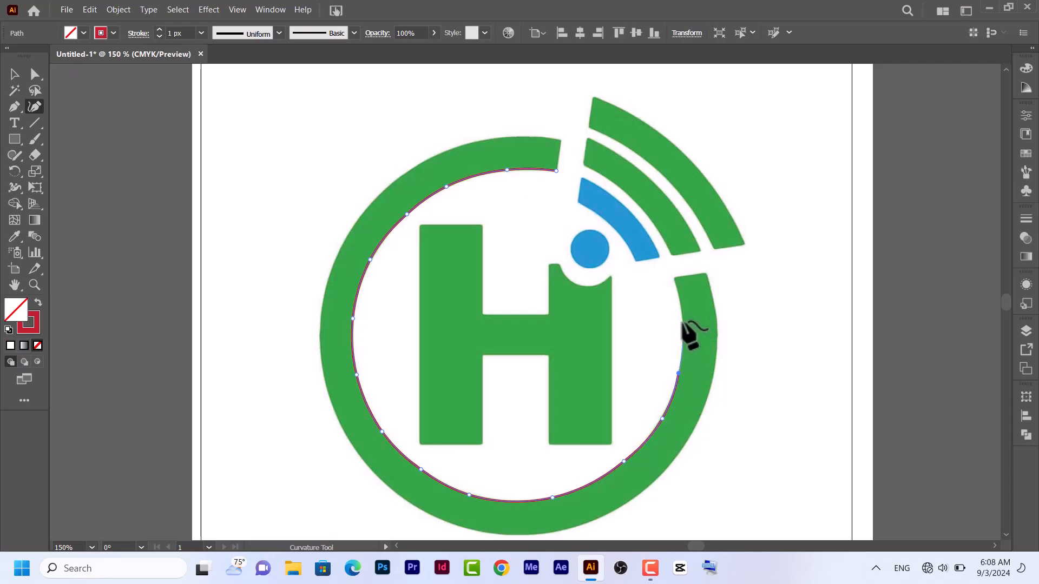
left_click(682, 321)
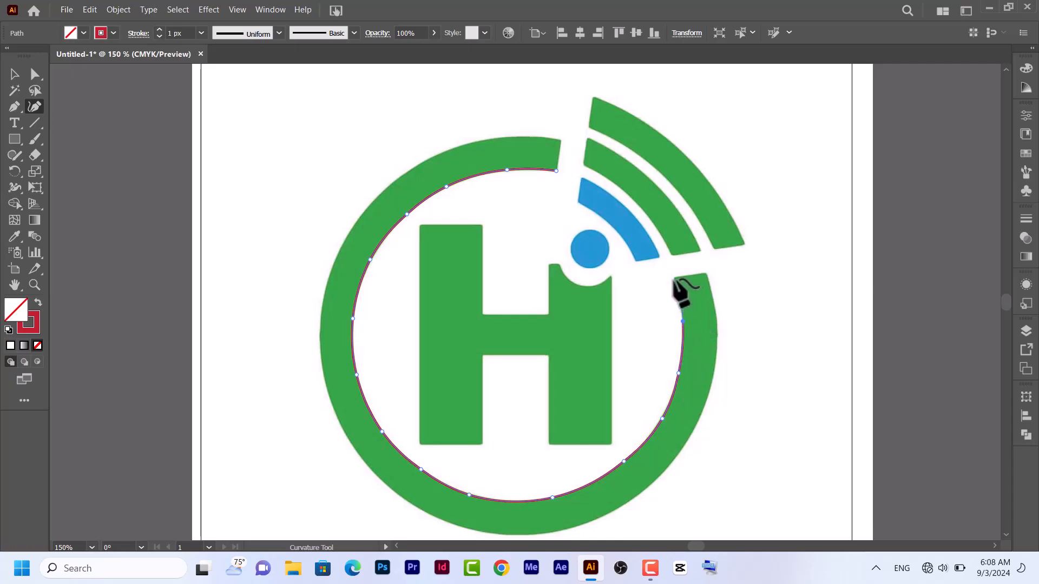
left_click(674, 278)
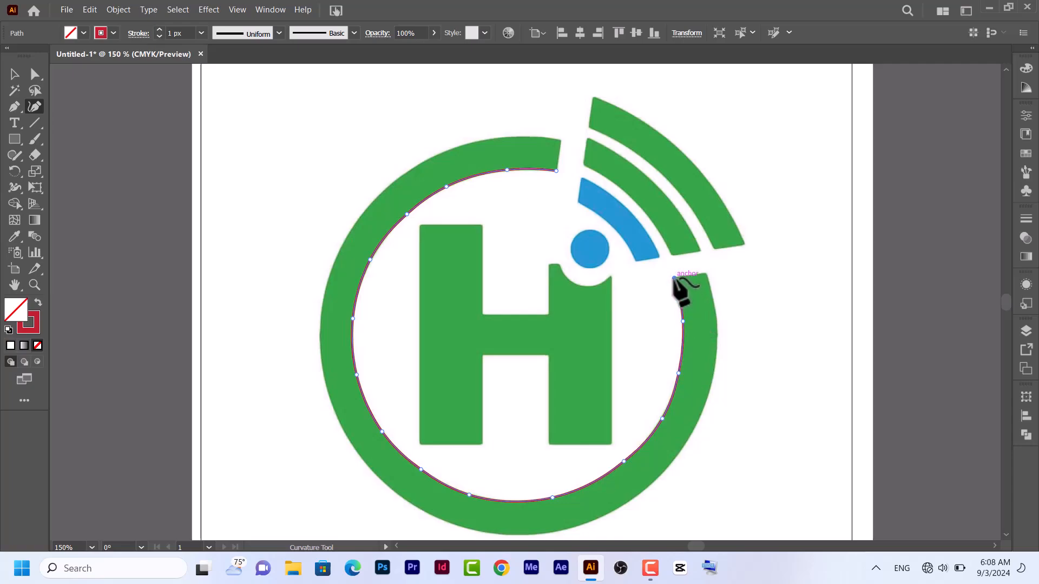
Continue the path across the ring's lower gap end and clockwise around its outer edge, closing it at the starting anchor
left_click(705, 273)
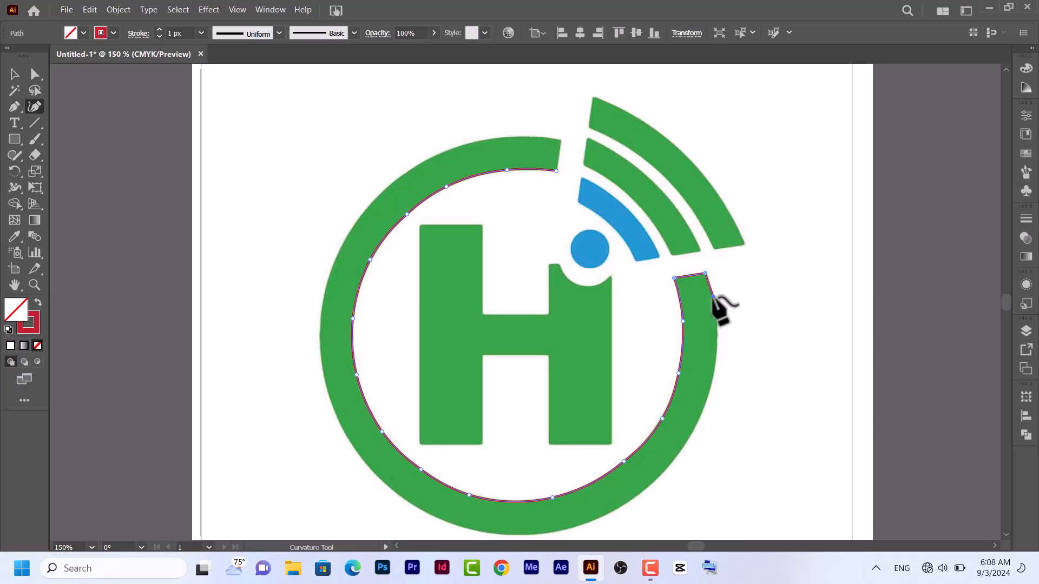
left_click(713, 297)
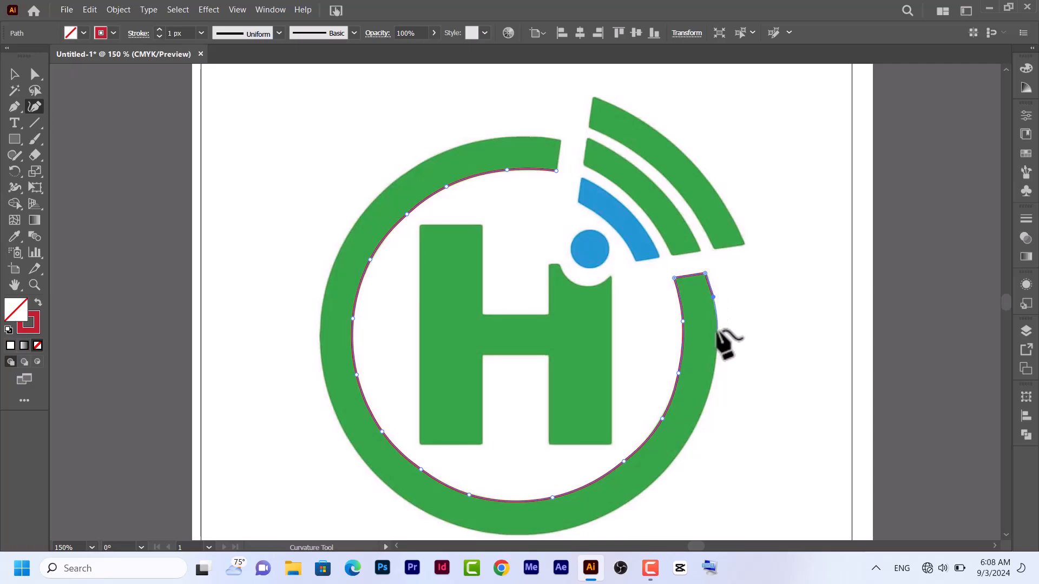
left_click(717, 330)
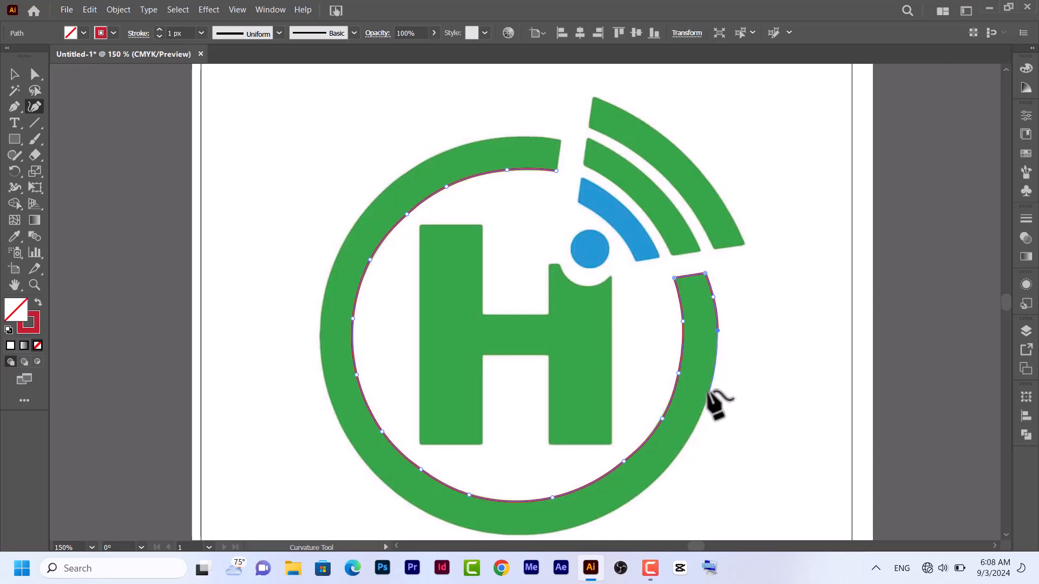
left_click(707, 390)
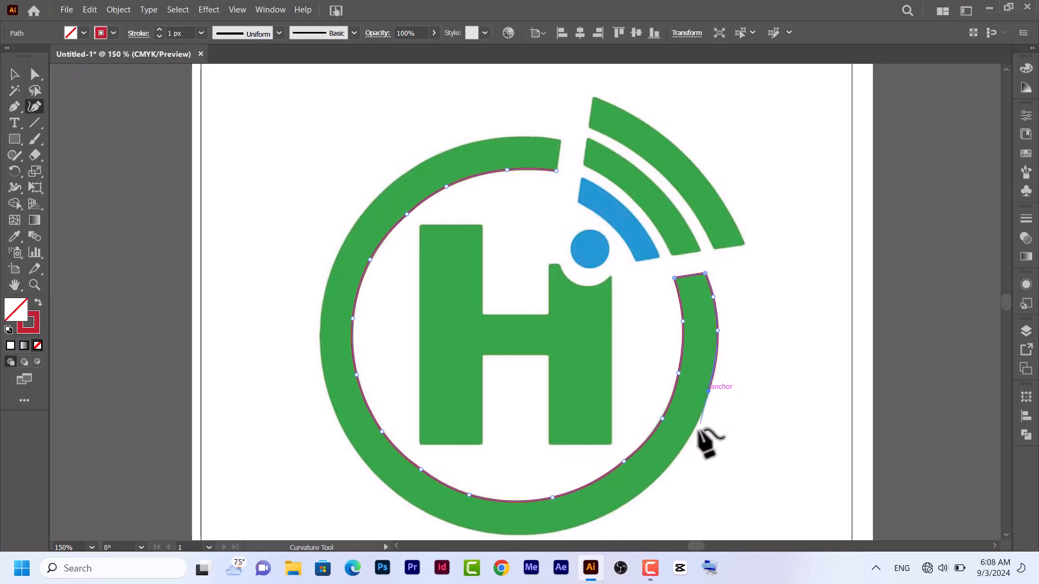
left_click(675, 457)
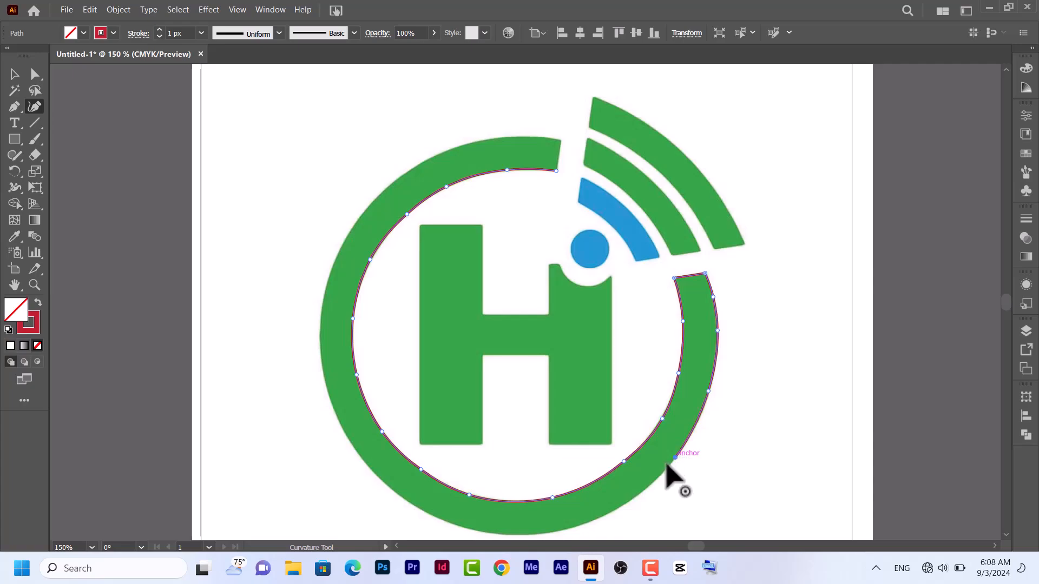
left_click(641, 493)
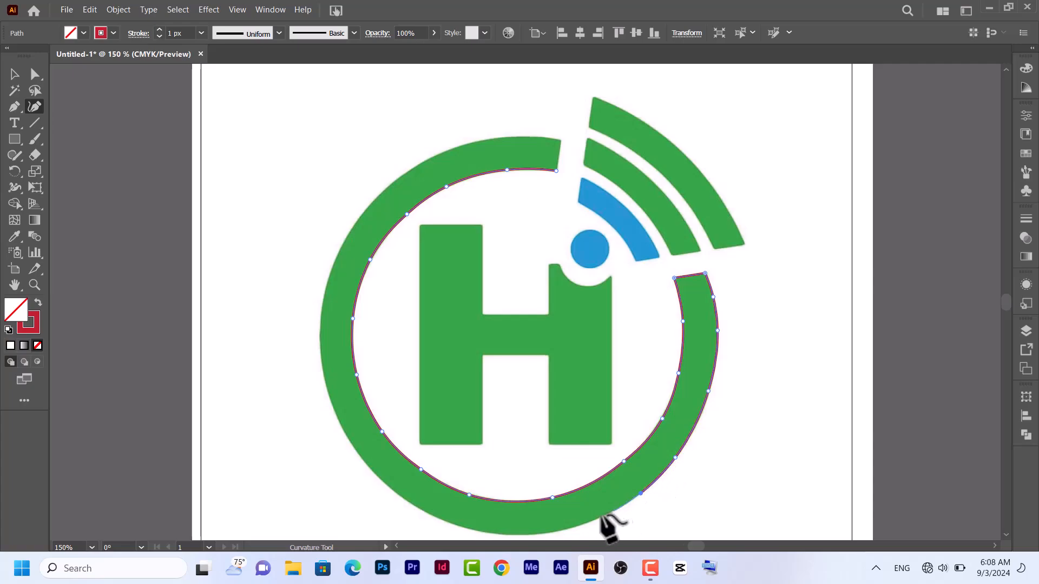
left_click(582, 524)
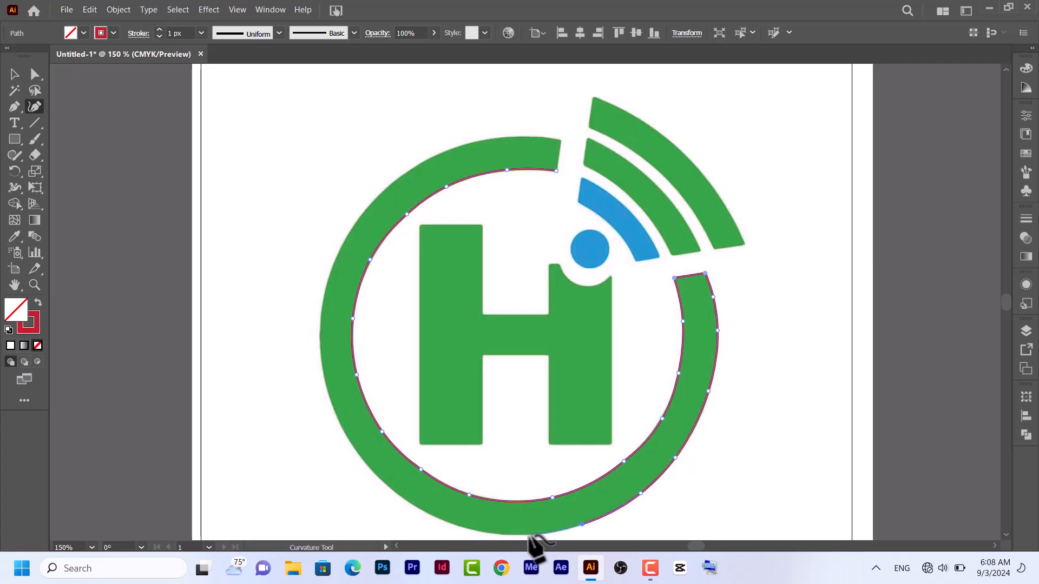
left_click(529, 535)
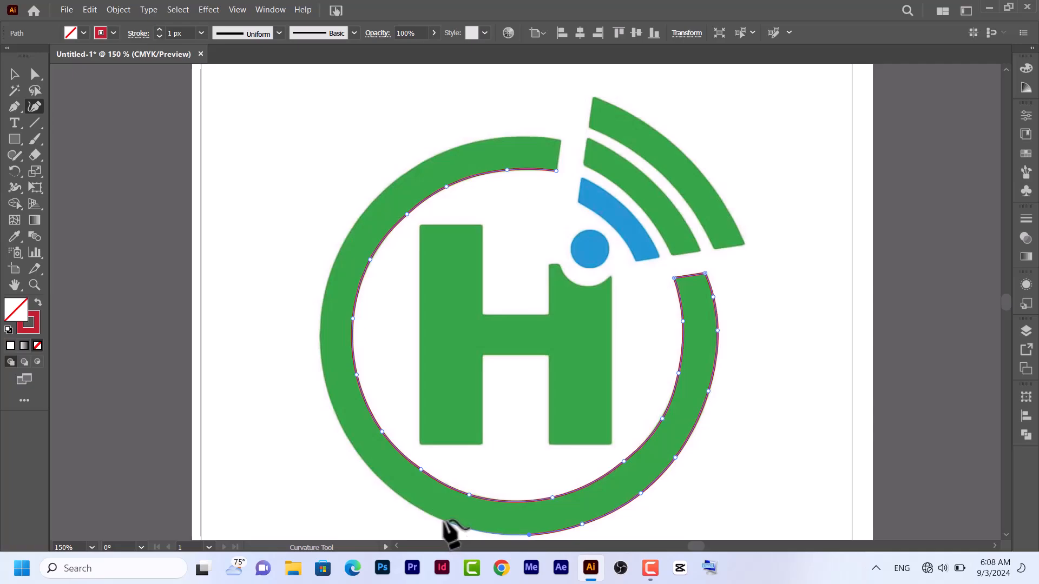
left_click(388, 486)
left_click(341, 429)
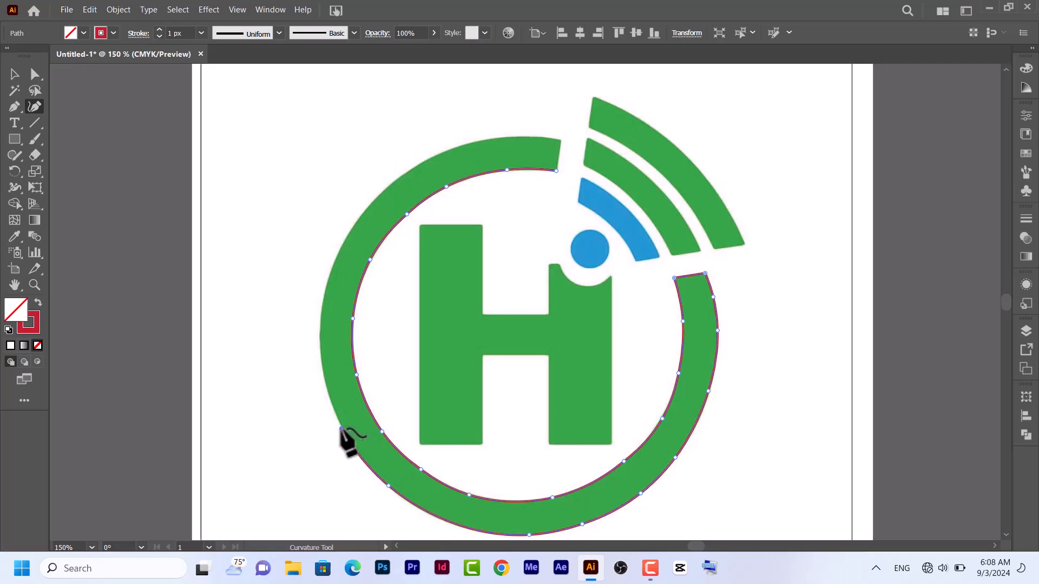
left_click(320, 327)
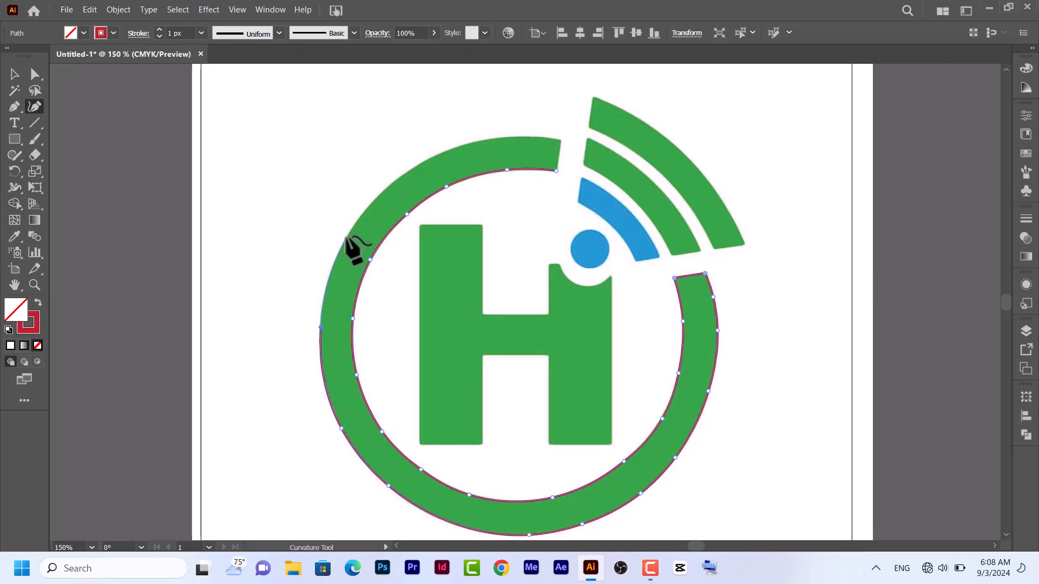
left_click(346, 236)
left_click(412, 169)
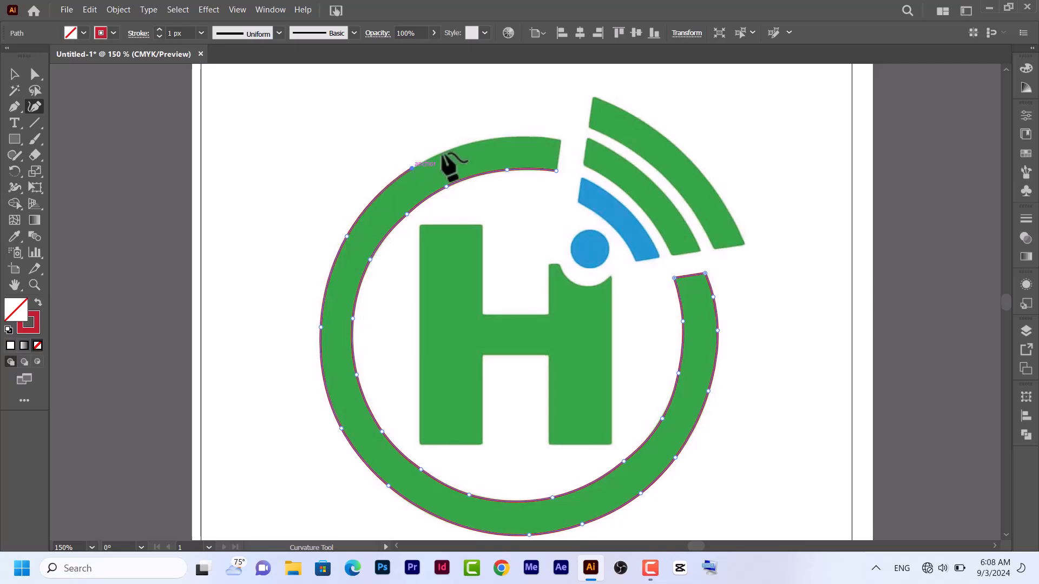
left_click(502, 138)
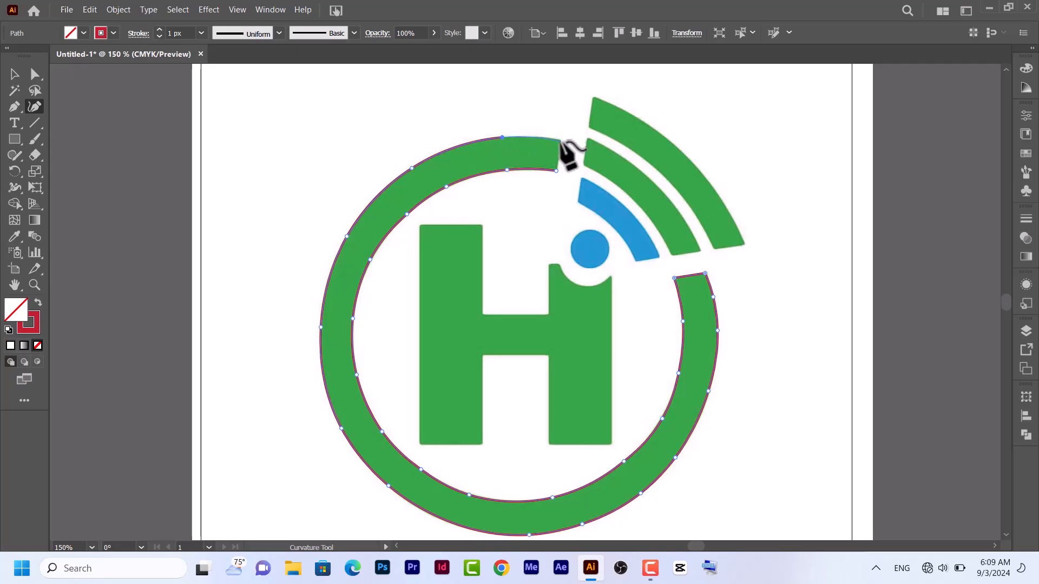
left_click(555, 170)
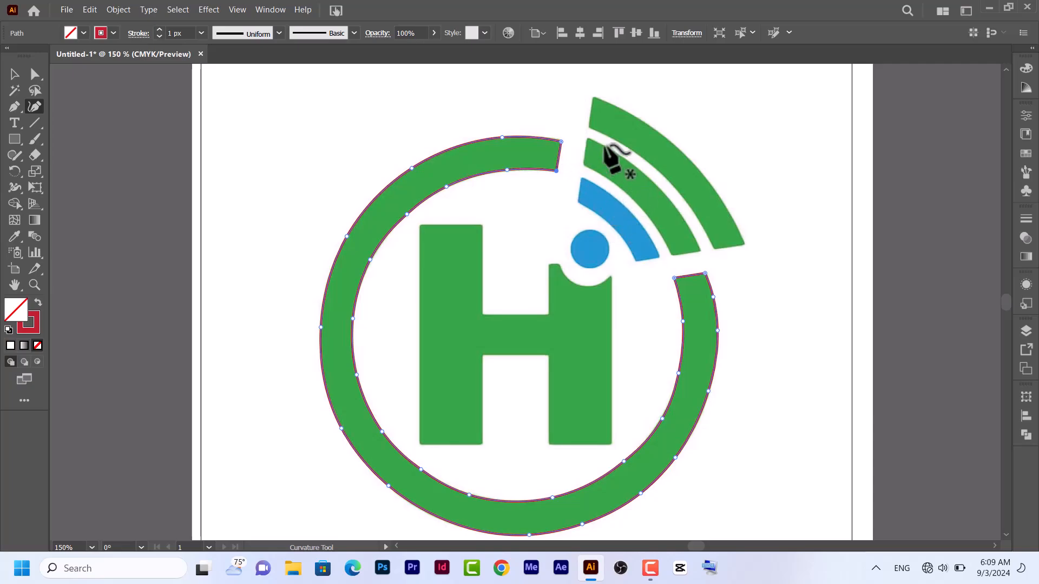
Trace the outermost green signal arc as a closed path with the Curvature tool, starting and ending at its upper outer corner
left_click(593, 96)
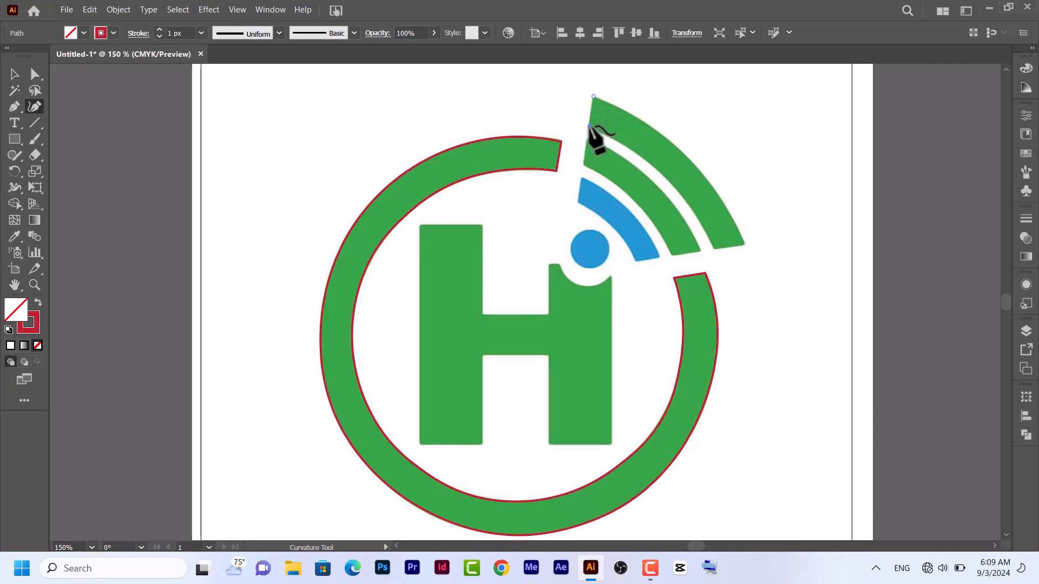
left_click(589, 126)
left_click(625, 146)
left_click(676, 188)
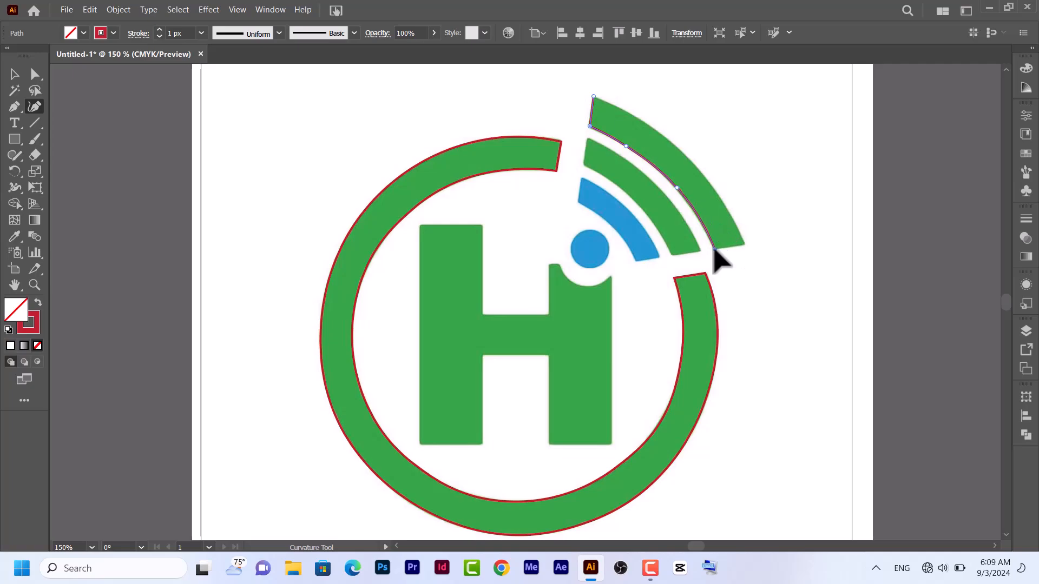
left_click(714, 249)
left_click(742, 245)
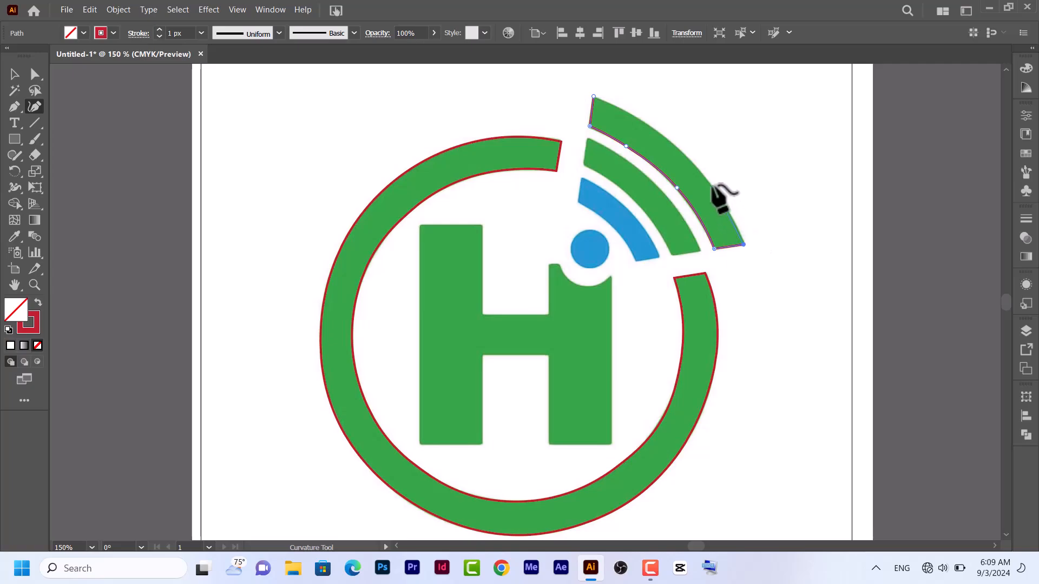
left_click(730, 216)
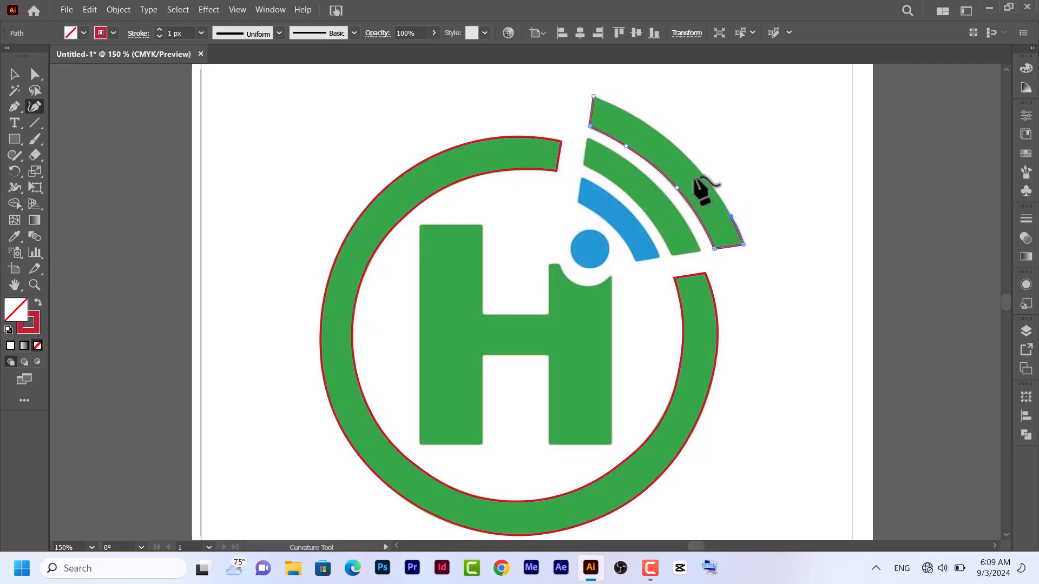
left_click(679, 150)
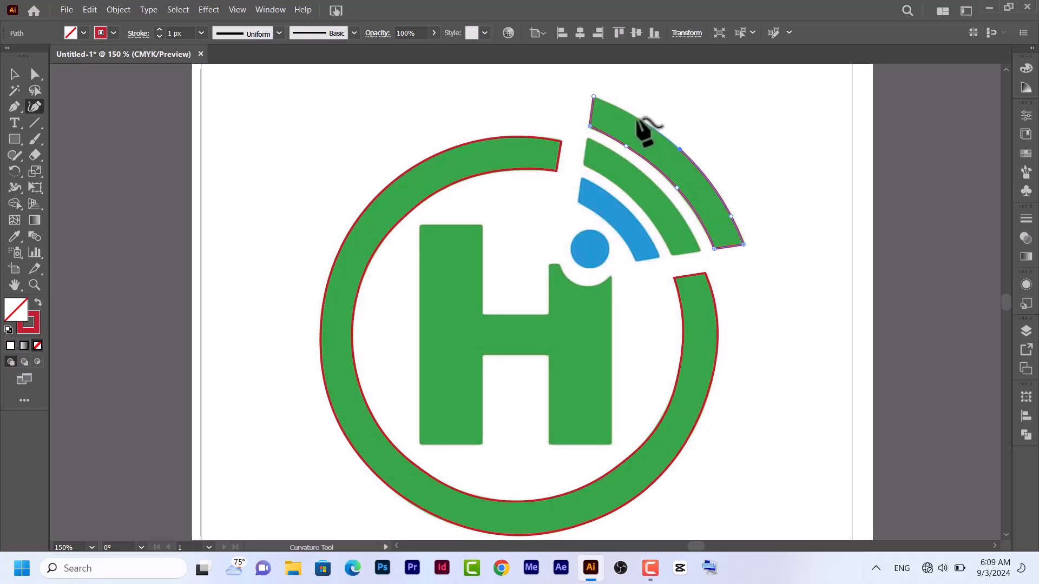
left_click(593, 96)
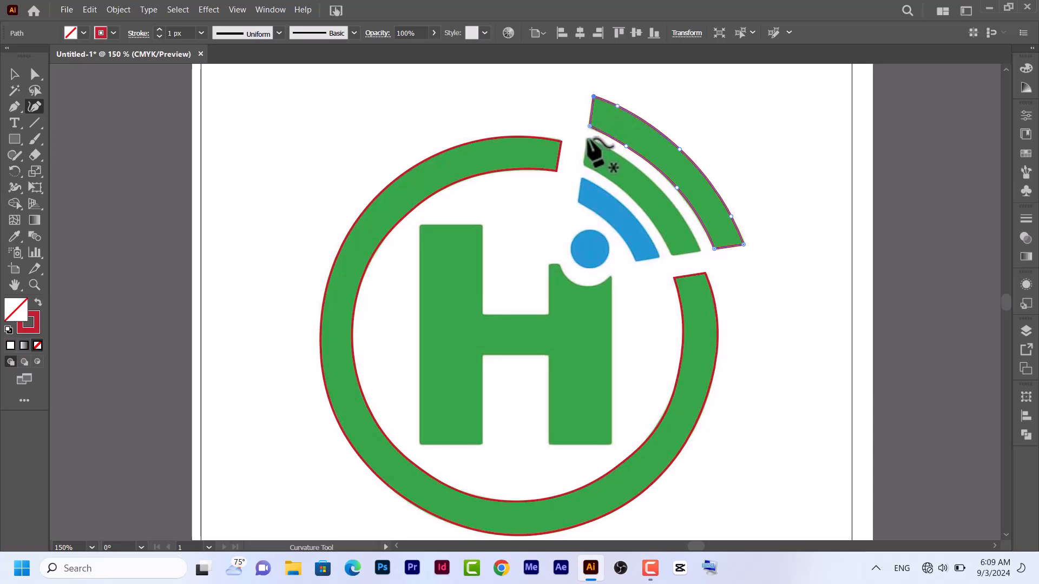
Trace the middle green signal arc as a closed Curvature path, following its inner edge down and its outer edge back up
left_click(587, 139)
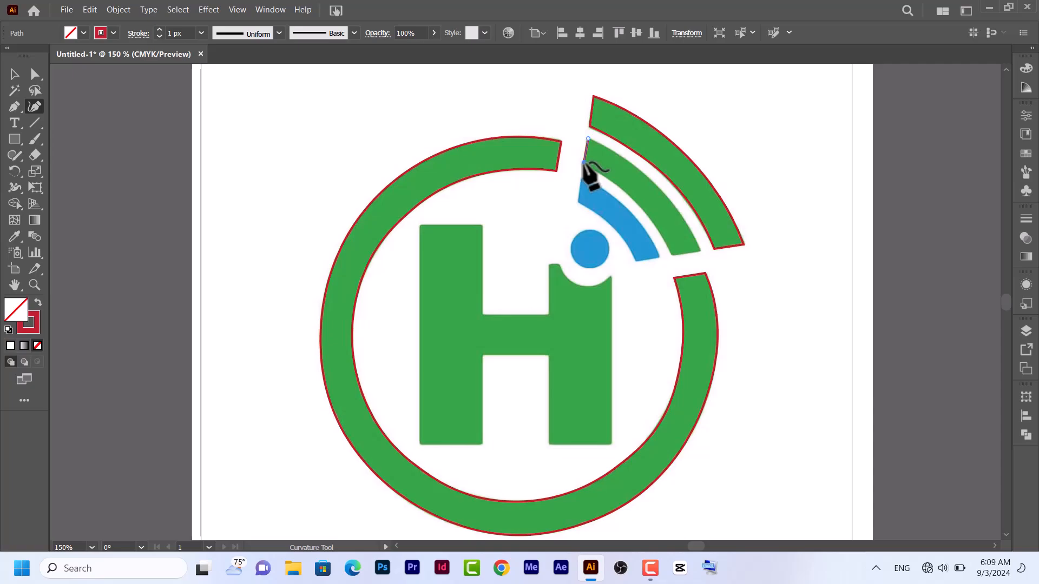
left_click(583, 162)
left_click(606, 178)
left_click(638, 205)
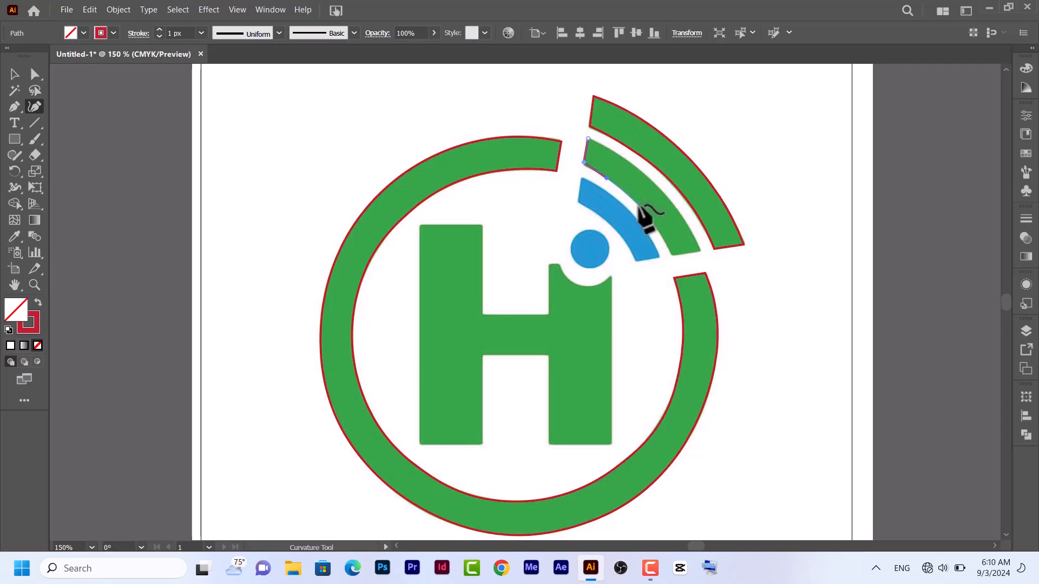
left_click(672, 253)
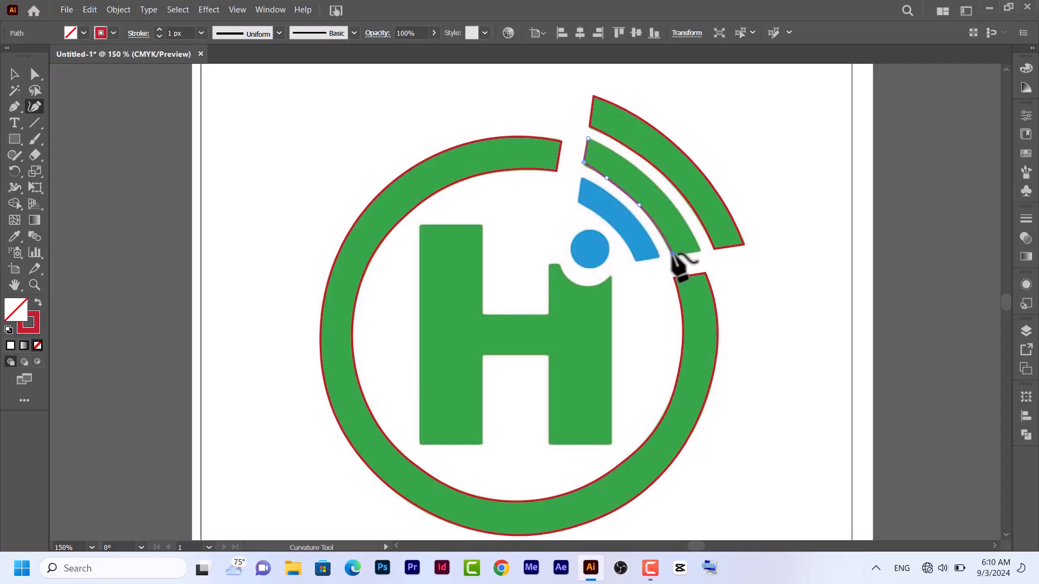
left_click(700, 251)
left_click(682, 215)
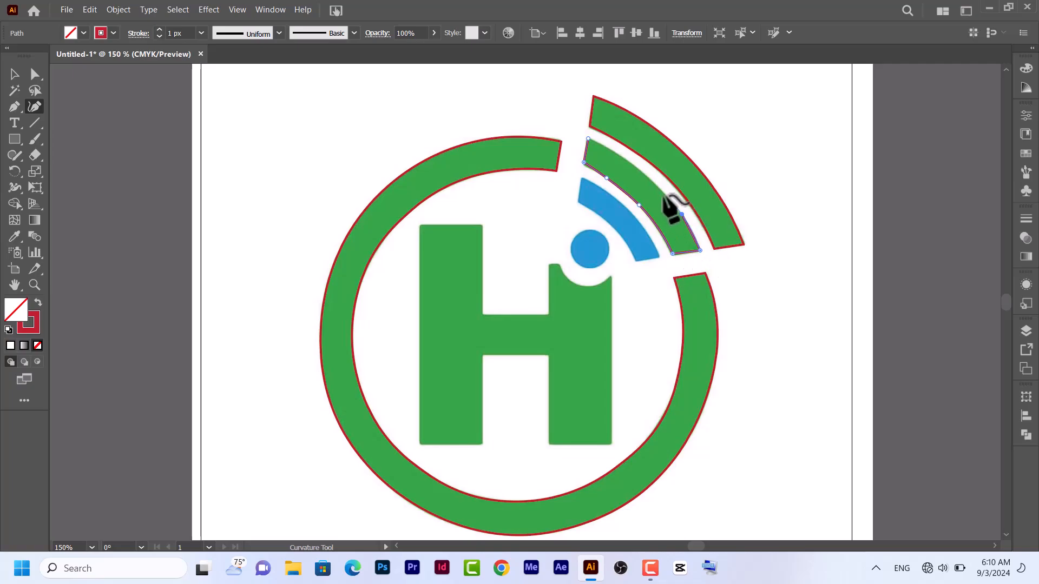
left_click(643, 173)
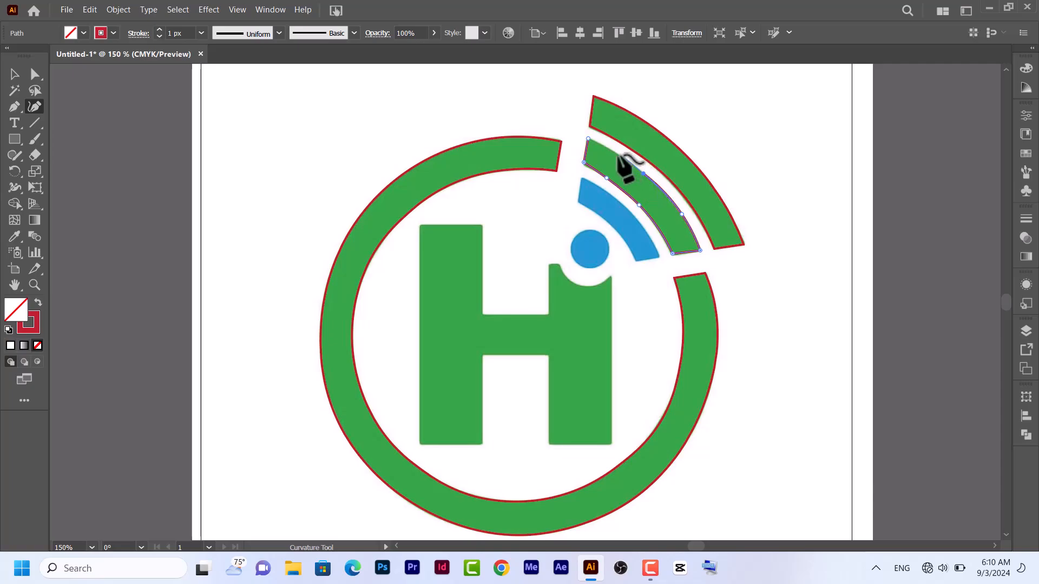
left_click(615, 152)
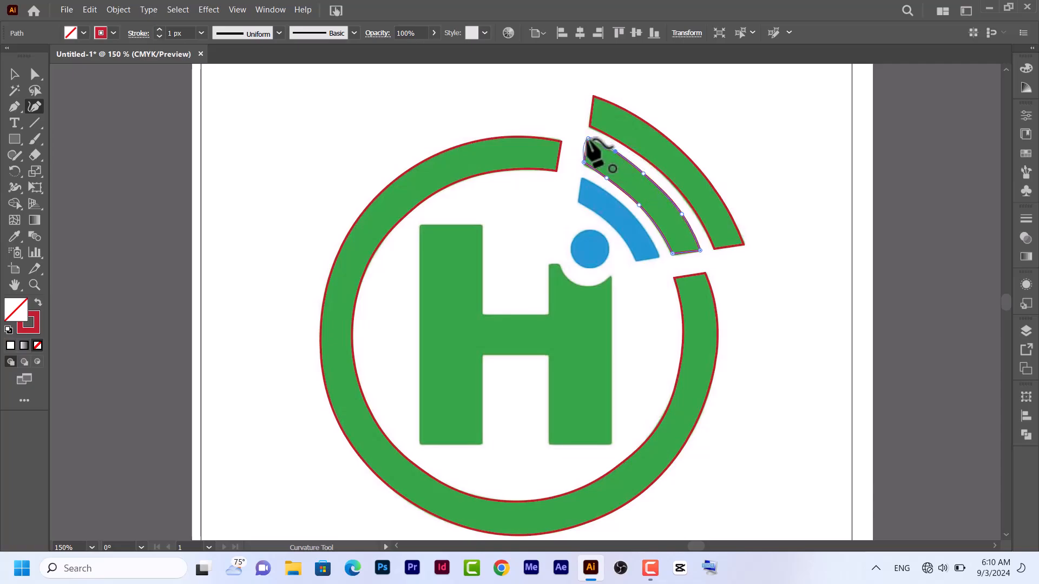
left_click(588, 139)
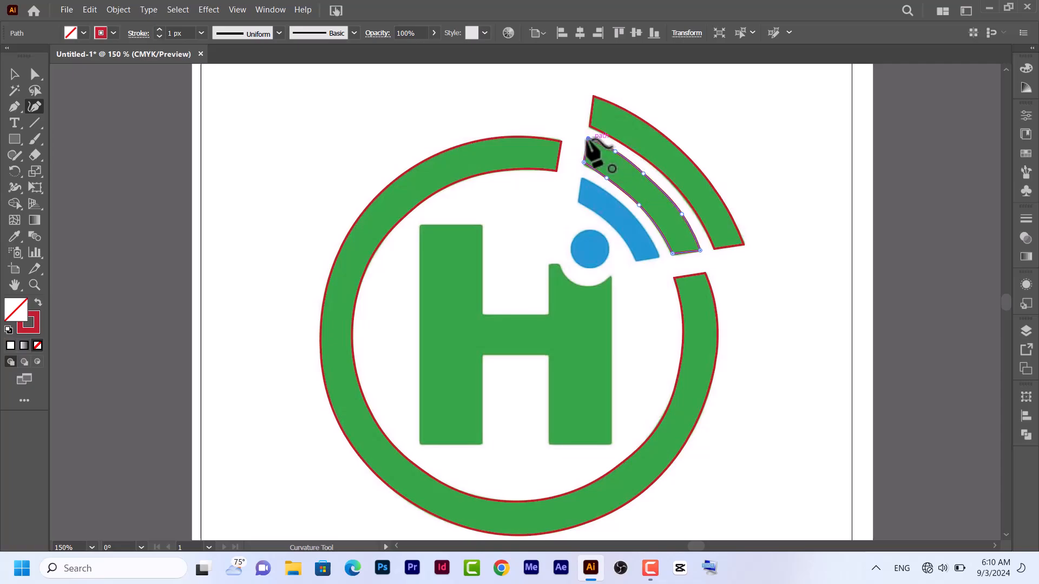
Trace the blue signal arc as a closed Curvature path around its inner edge, lower end and outer edge
left_click(581, 177)
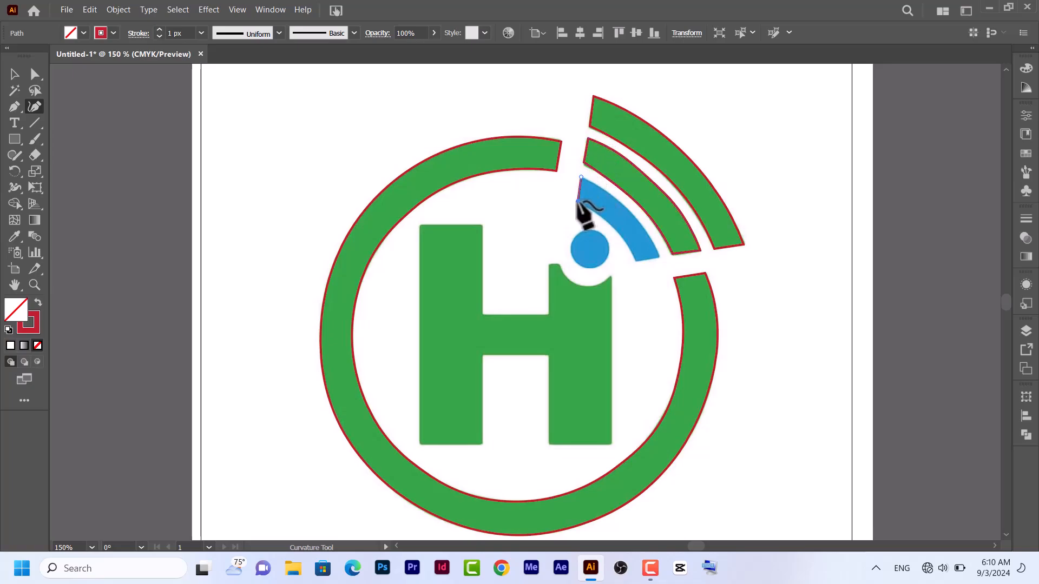
left_click(576, 201)
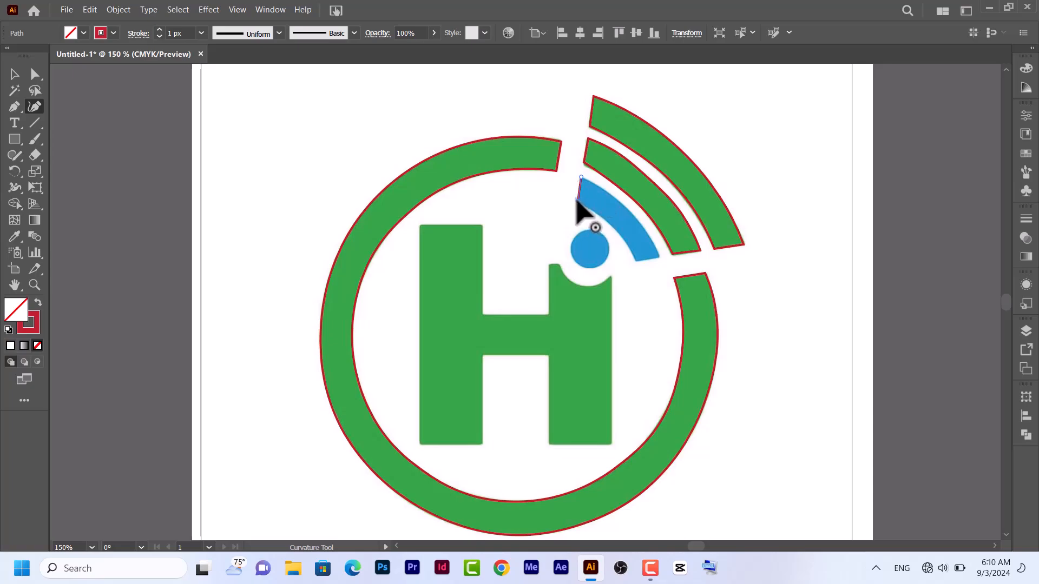
left_click(603, 220)
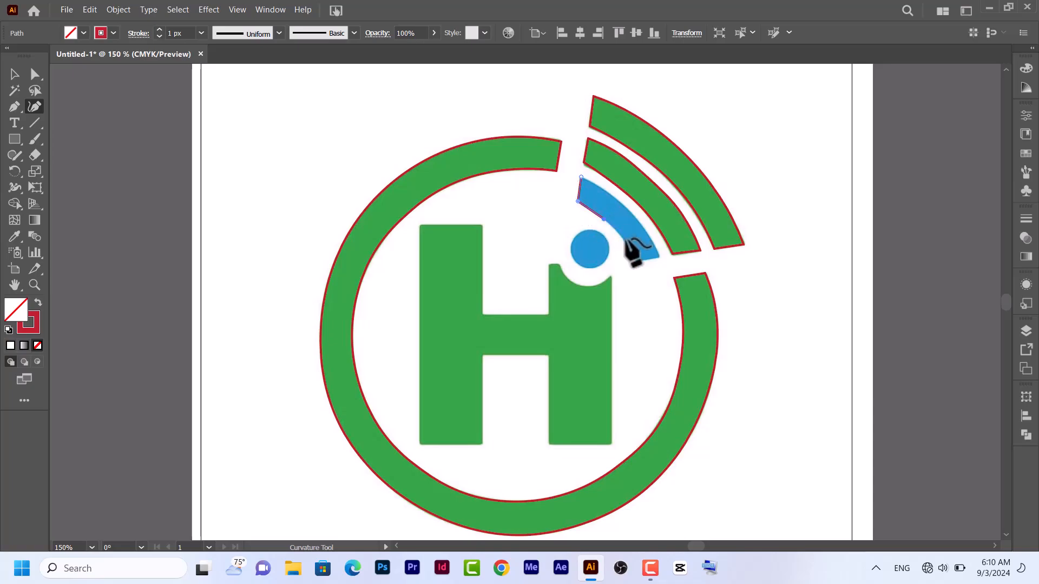
left_click(627, 247)
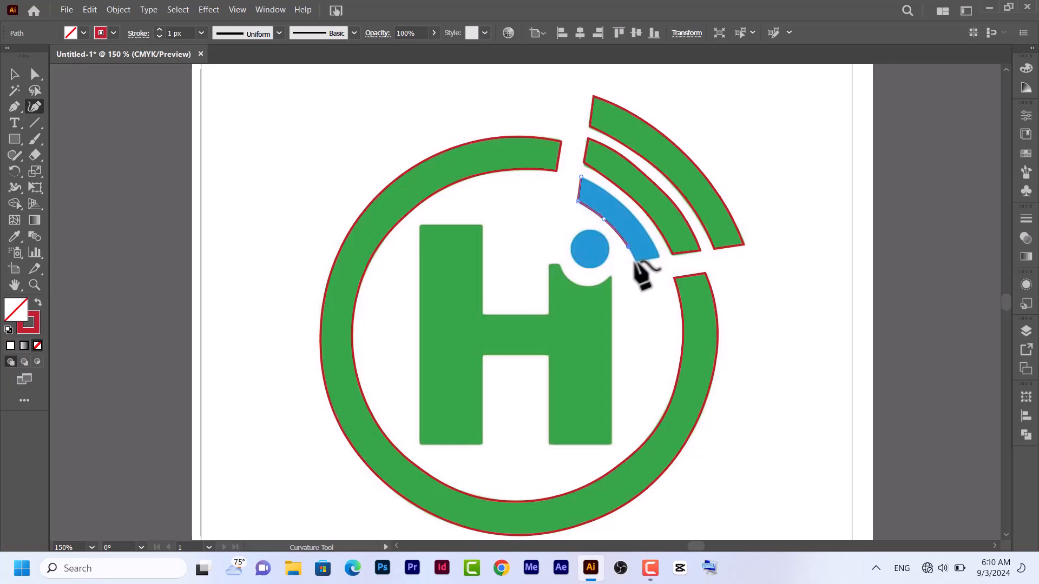
left_click(636, 260)
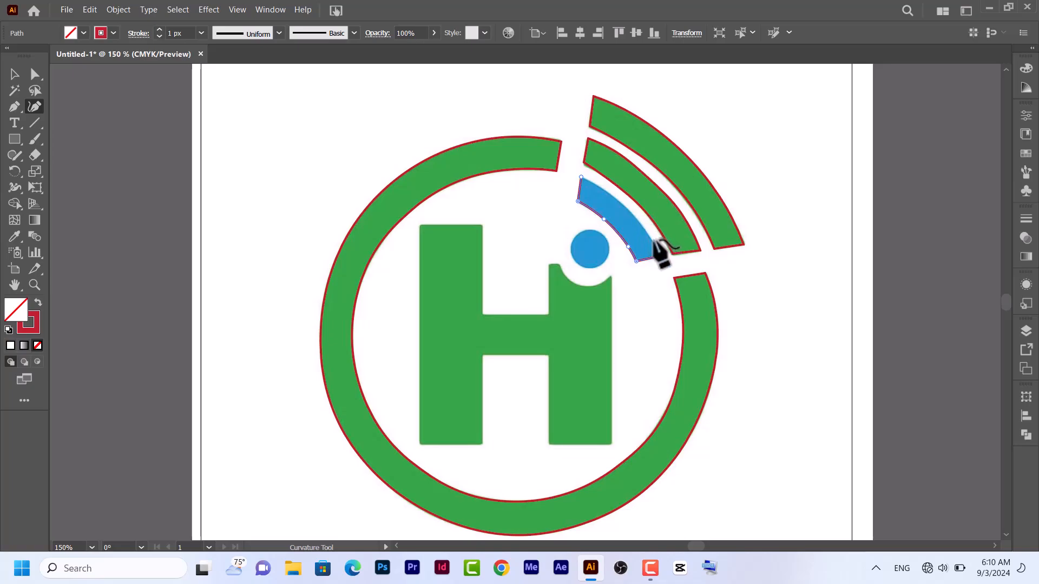
left_click(650, 238)
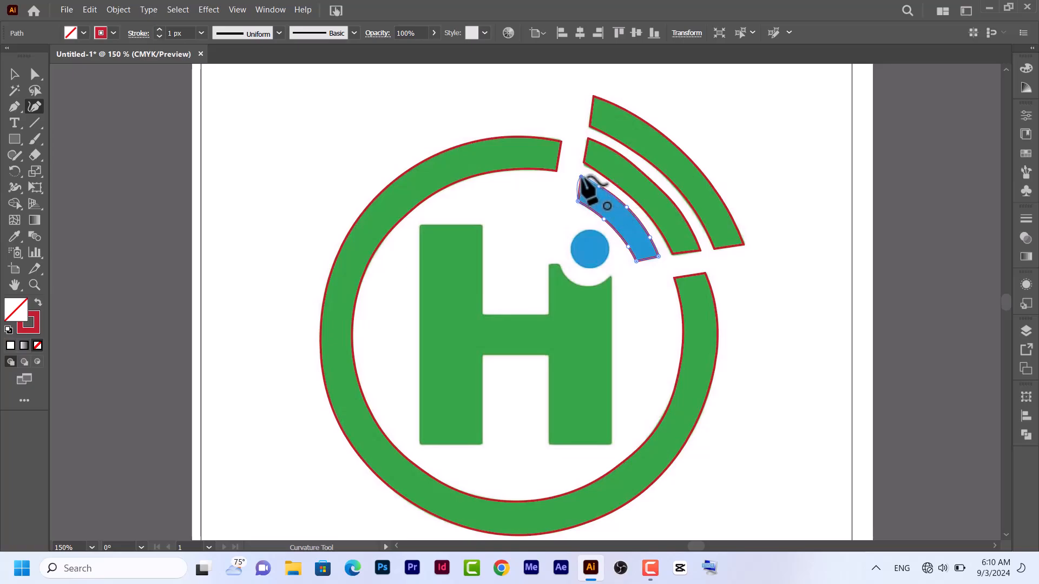
left_click(580, 177)
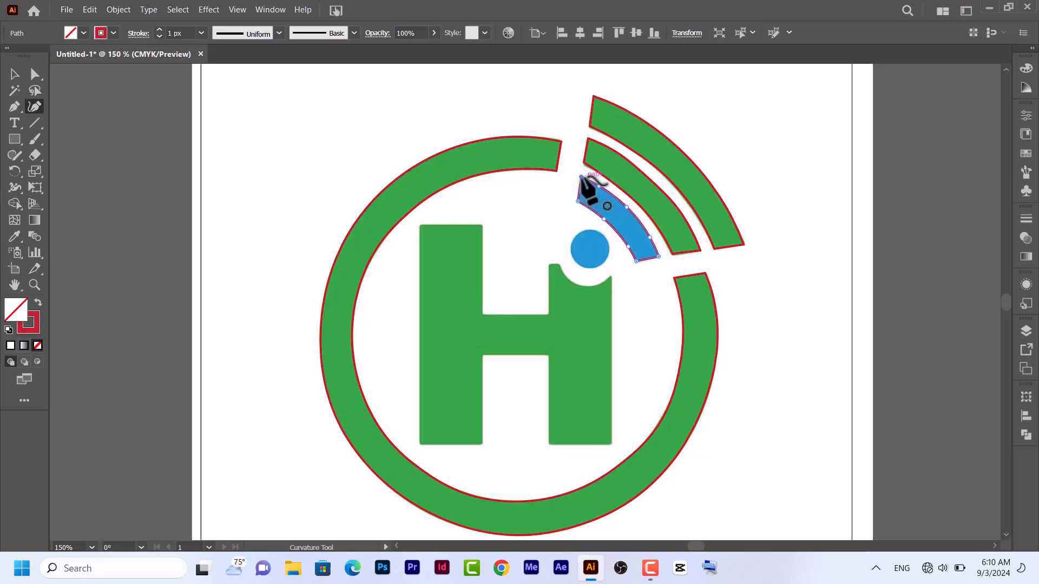
Trace the H with straight corner segments from its upper-left corner down, around both legs' lower ends, and up to the notch's right tip
left_click(421, 224)
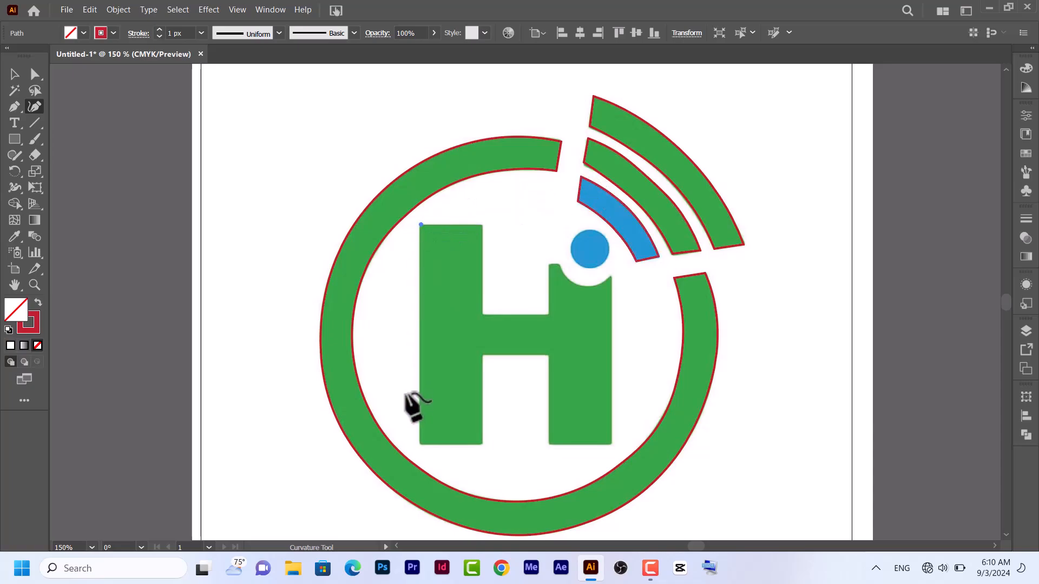
left_click(419, 442)
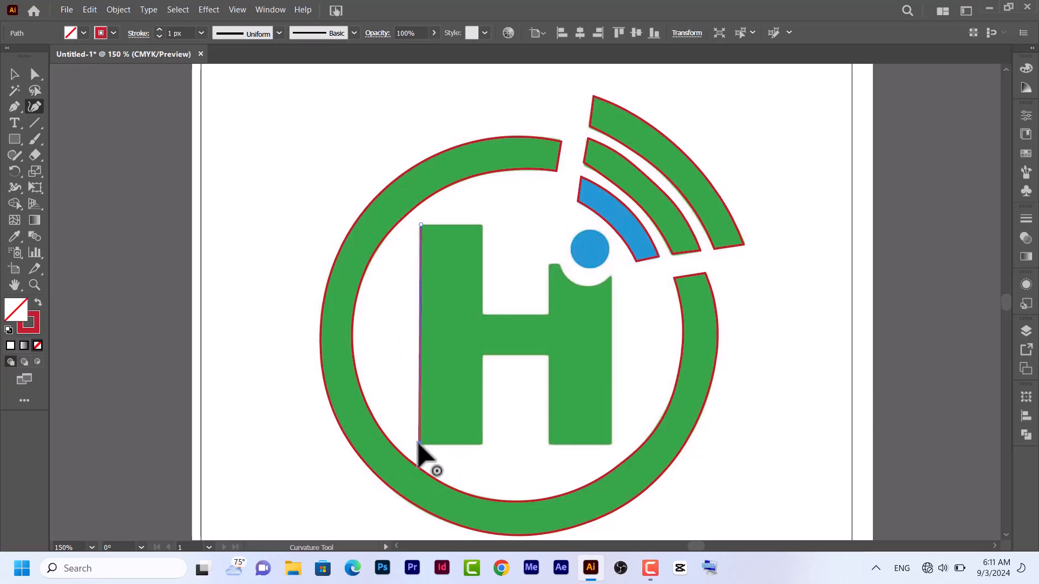
left_click(481, 444)
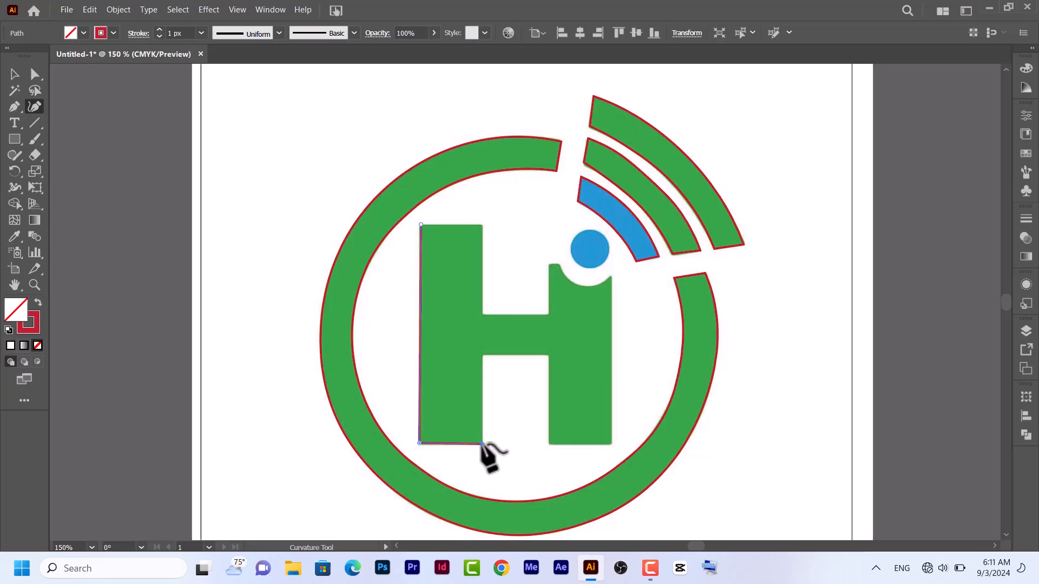
left_click(482, 355)
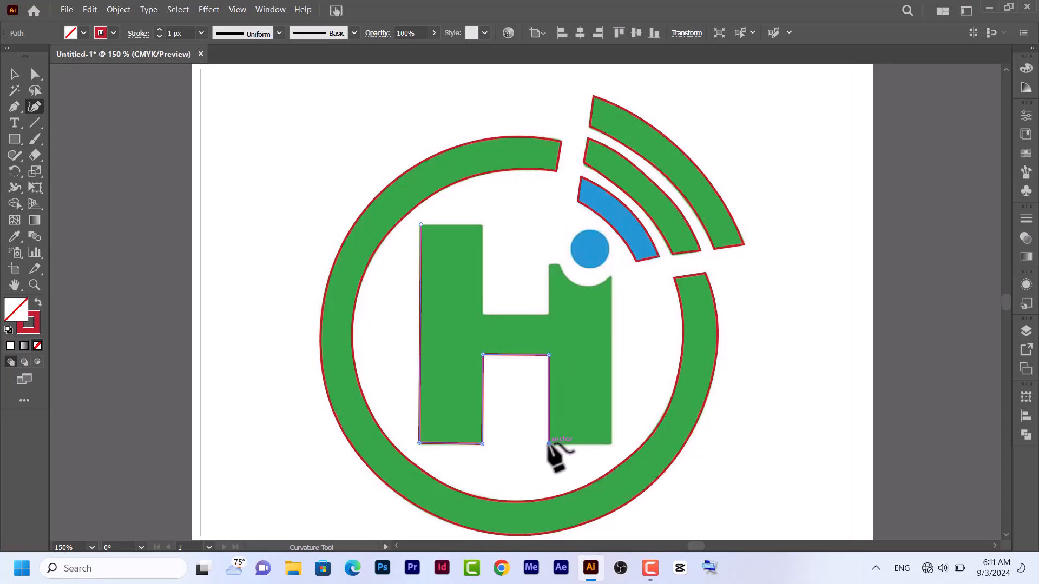
left_click(547, 443)
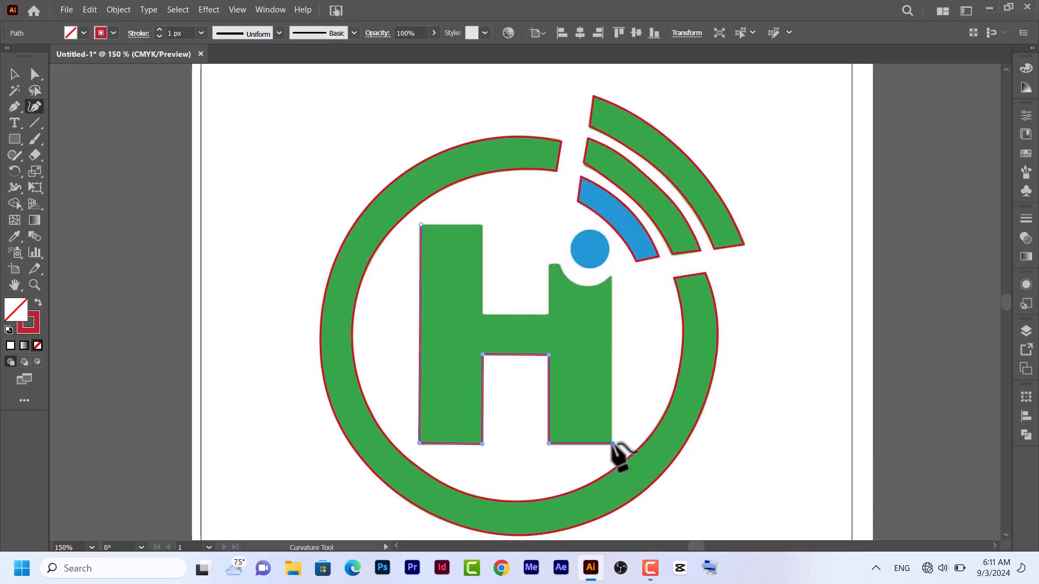
left_click(610, 274)
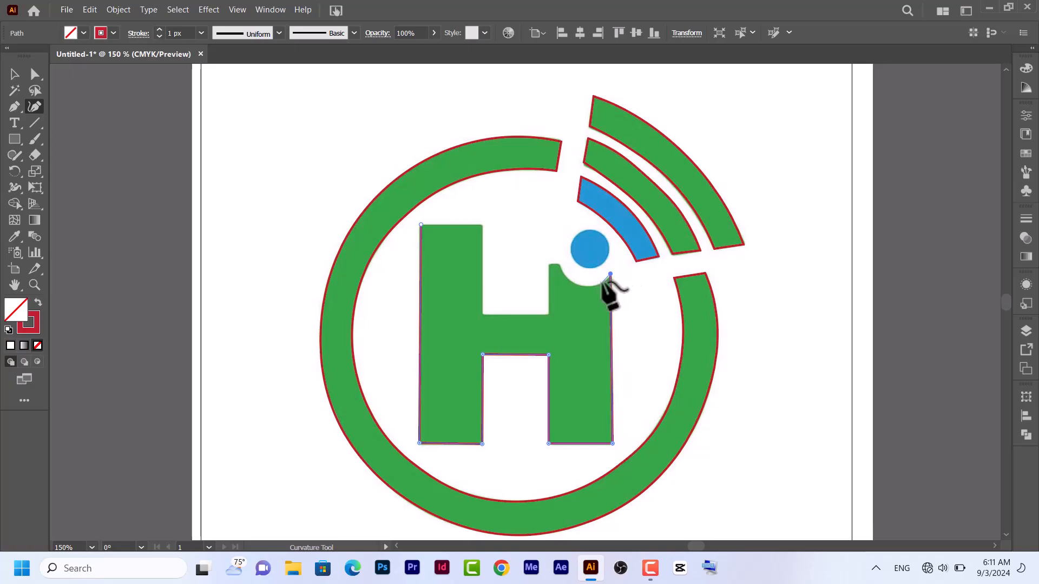
Continue the H outline along the curved notch, over the crossbar's upper edge and up the left stem, closing it at the starting anchor
left_click(600, 284)
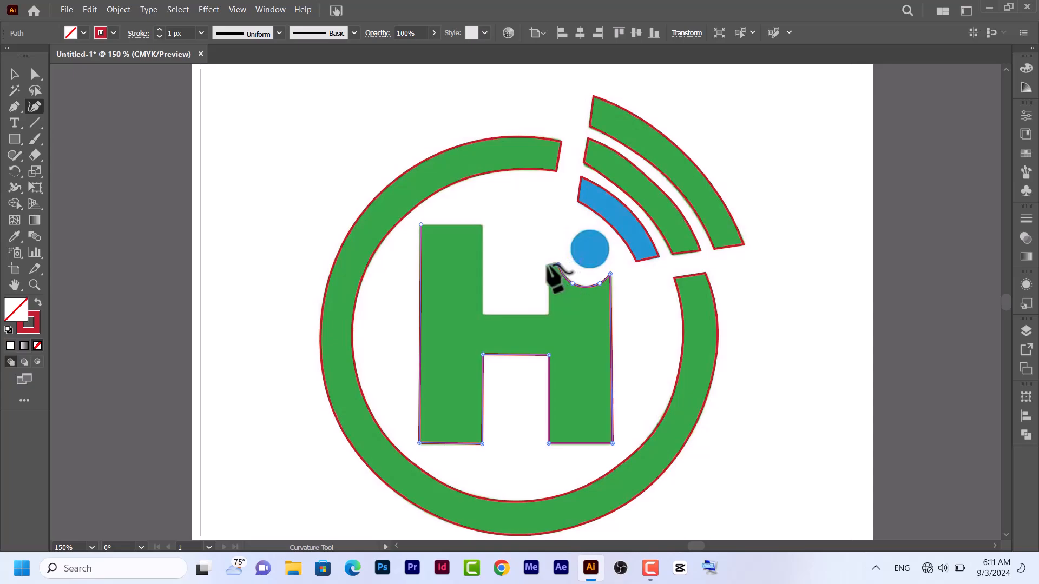
left_click(547, 265)
left_click(548, 313)
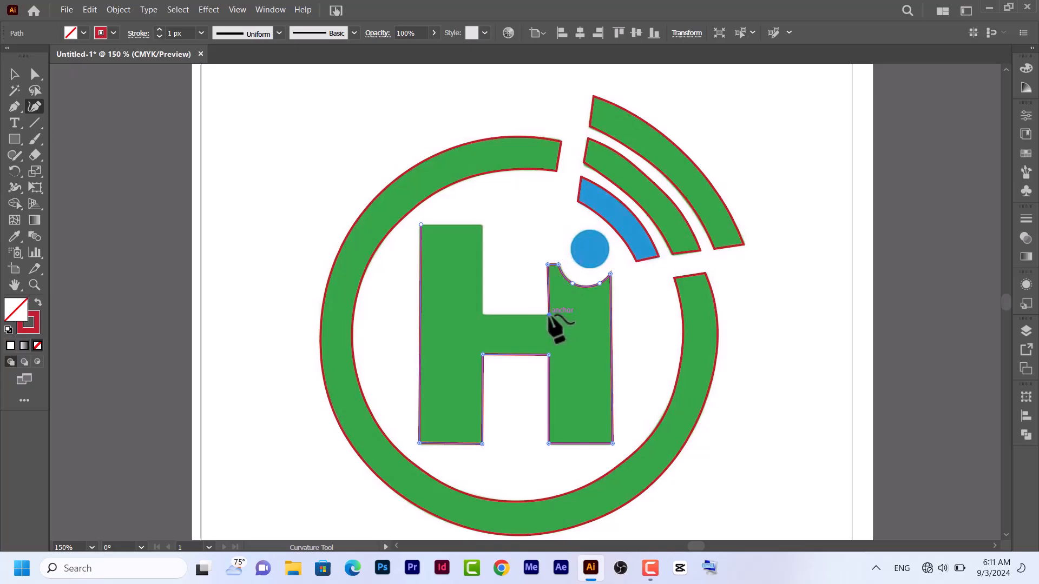
left_click(482, 314)
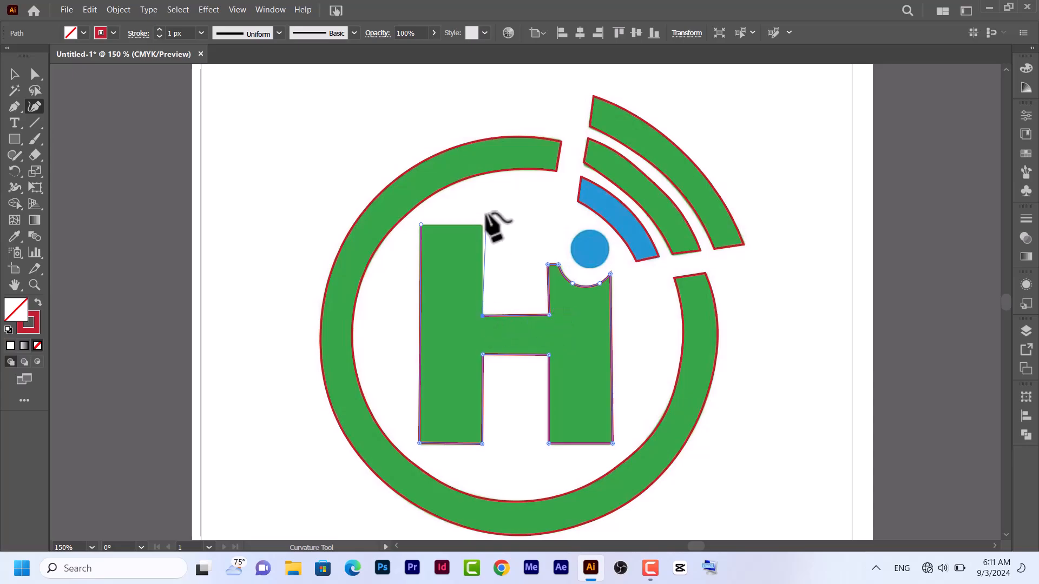
left_click(481, 224)
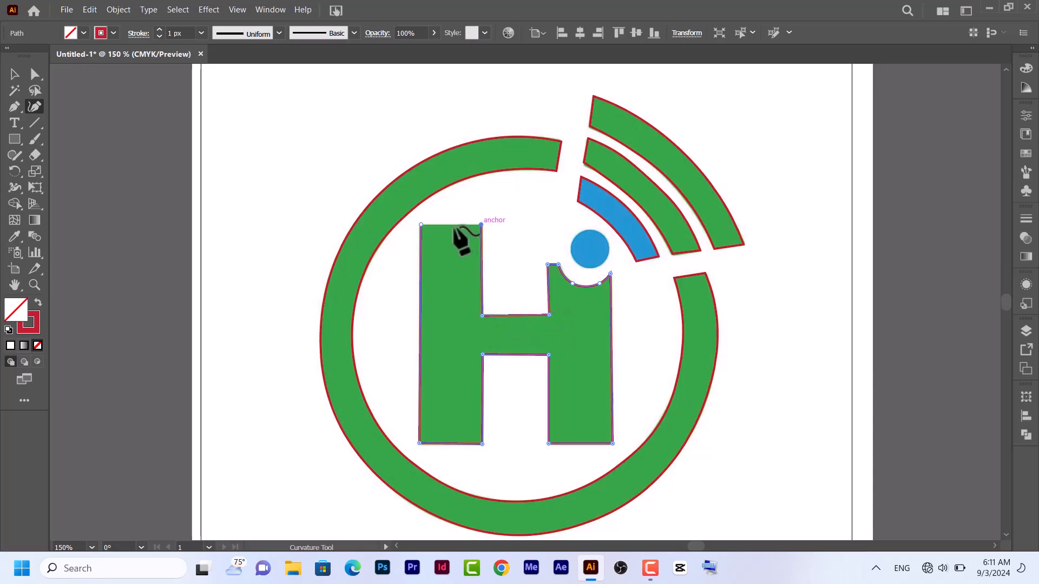
left_click(421, 224)
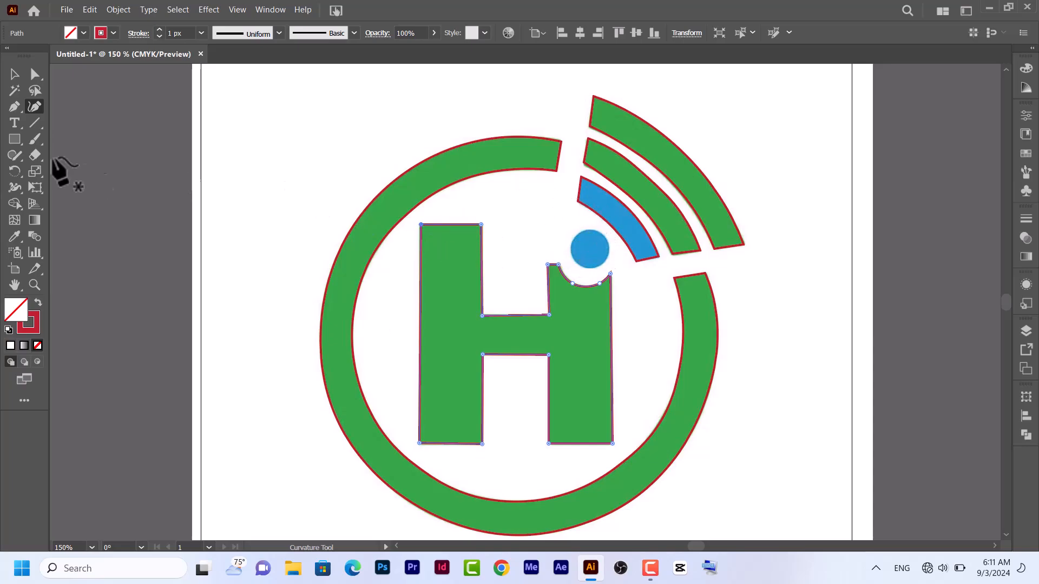
Draw a circle from the centre of the blue dot to match its outline, and deselect it
left_click(17, 135)
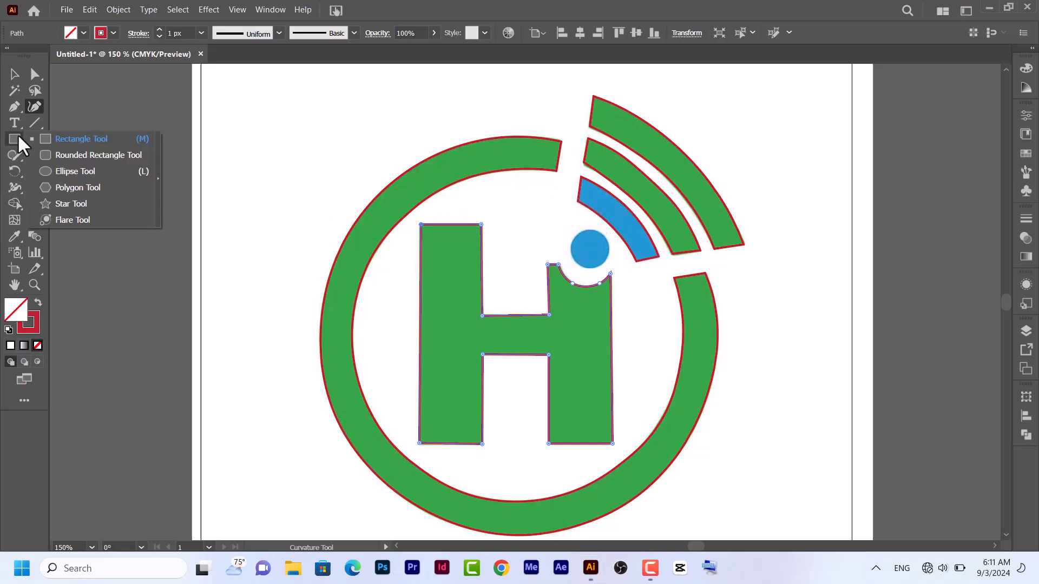
left_click(60, 169)
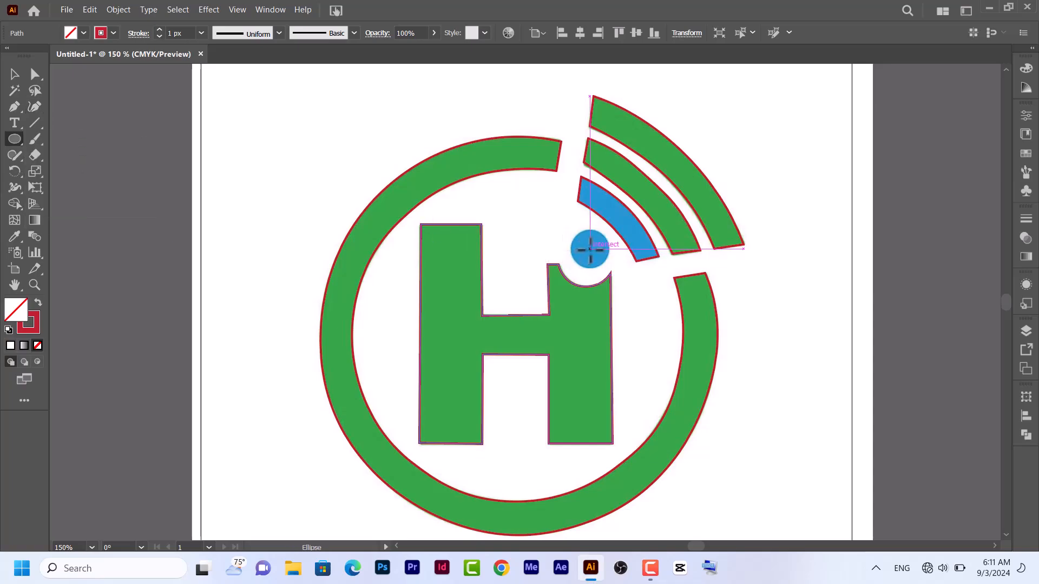
left_click_drag(590, 249, 610, 260)
left_click(16, 74)
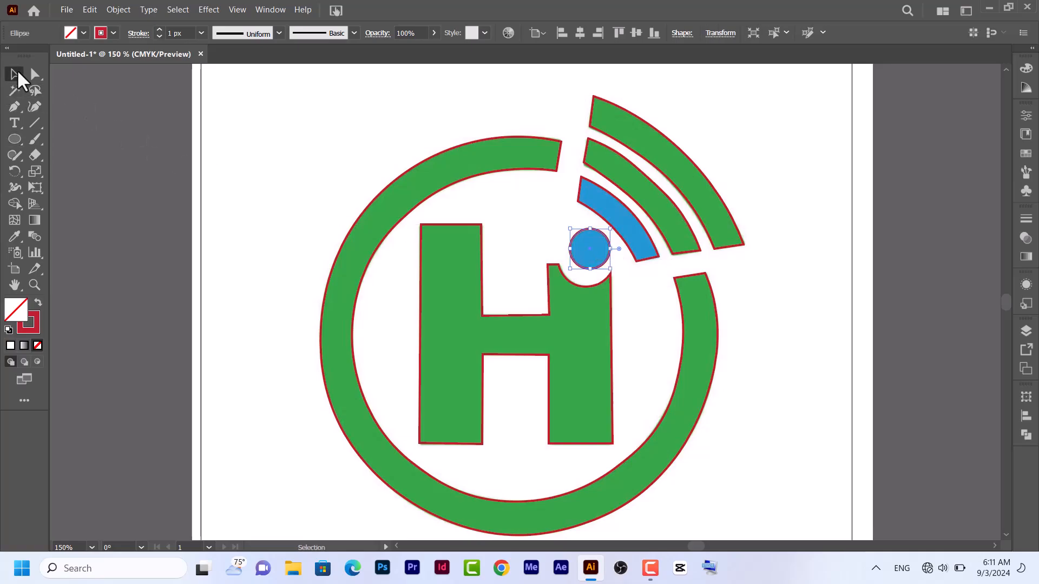
key("ctrl+0")
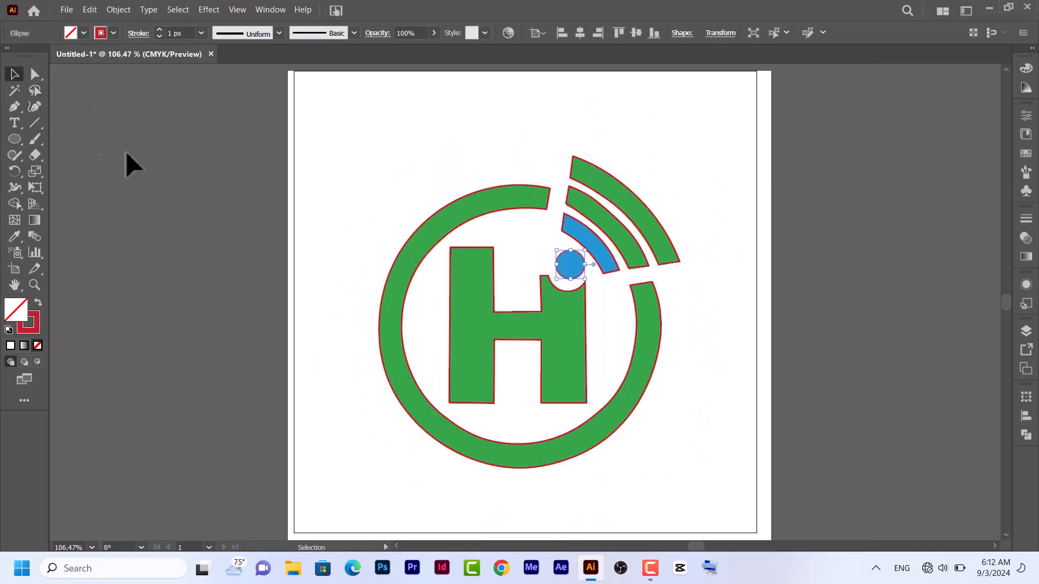
left_click(324, 145)
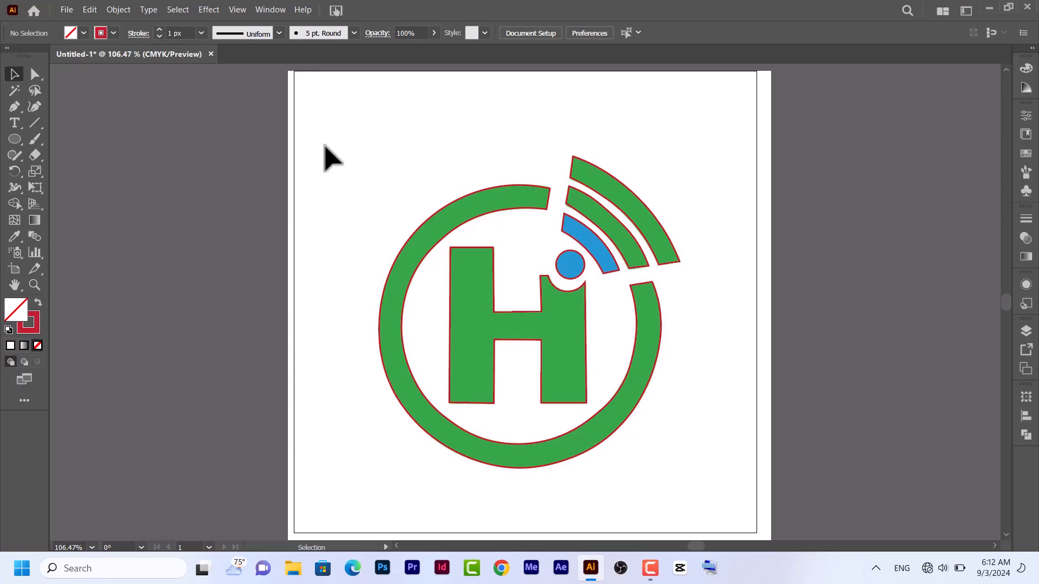
left_click(324, 145)
Move the logo image off the artboard to the right and fill all traced outlines with its green using the Eyedropper
mouse_move(324, 146)
left_mouse_down()
mouse_move(470, 147)
mouse_move(842, 182)
left_mouse_up()
mouse_move(387, 132)
left_mouse_down()
mouse_move(678, 434)
mouse_move(689, 463)
left_mouse_up()
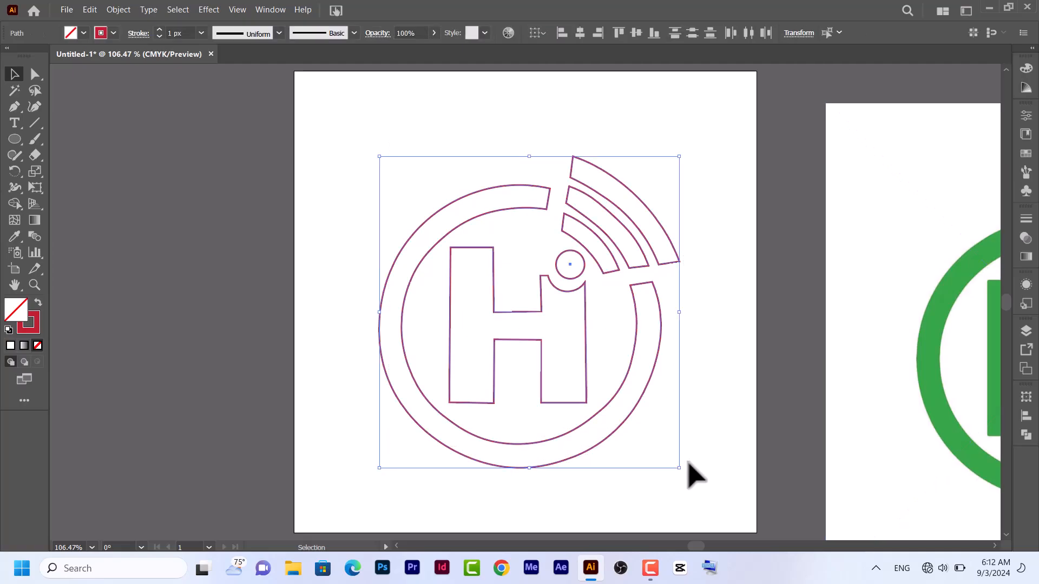
left_click(14, 238)
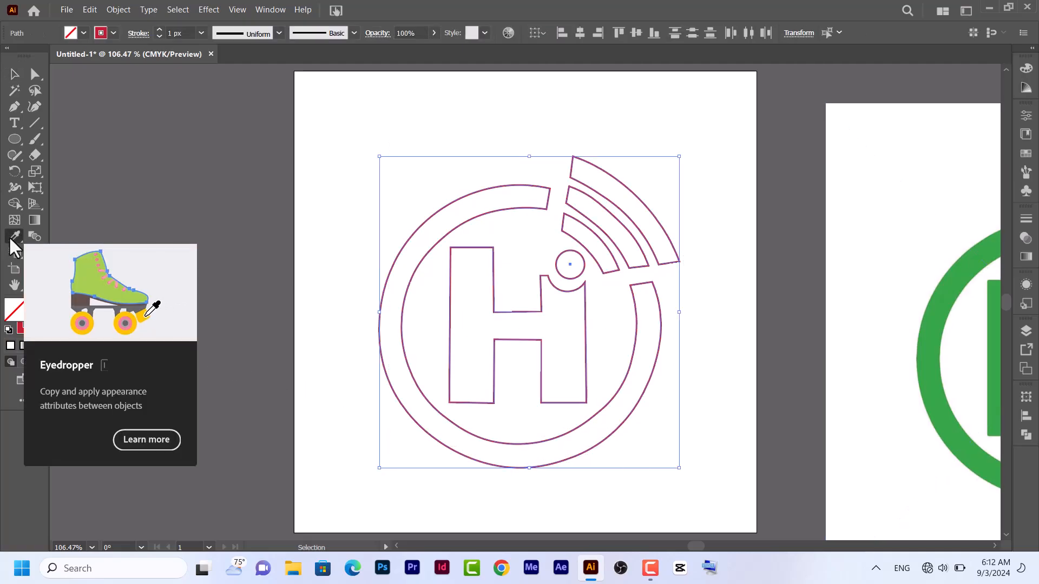
left_click(980, 257)
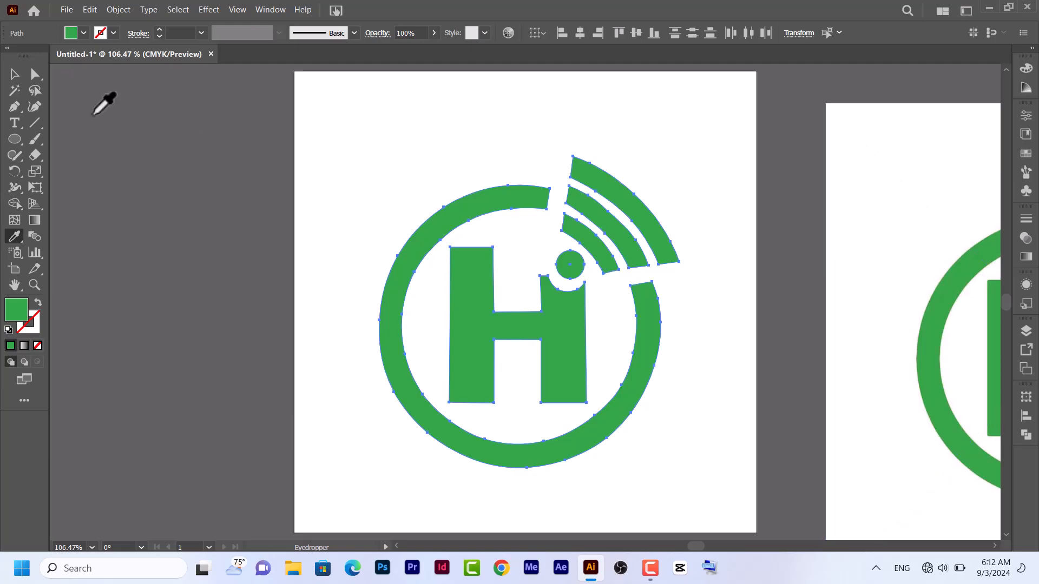
Reposition the logo image closer beside the artboard so it sits next to the traced logo
left_click(14, 74)
key("ctrl+1")
key("ctrl+minus")
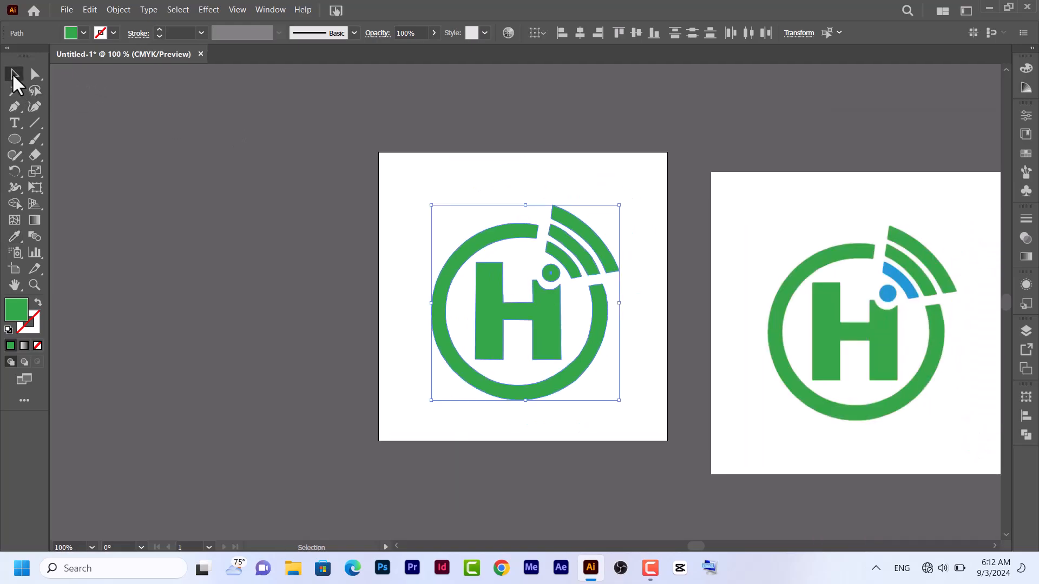
left_click_drag(799, 324, 763, 285)
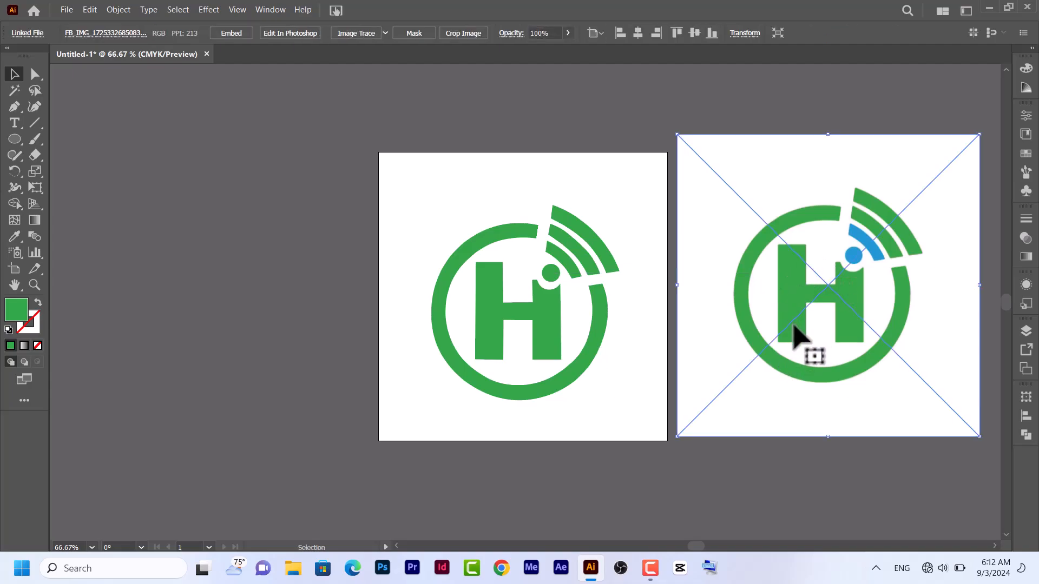
Examine the H's edges in the logo image at high magnification for pixelation
key("ctrl+plus")
key("ctrl+plus")
key("ctrl+plus")
key("ctrl+plus")
key("ctrl+plus")
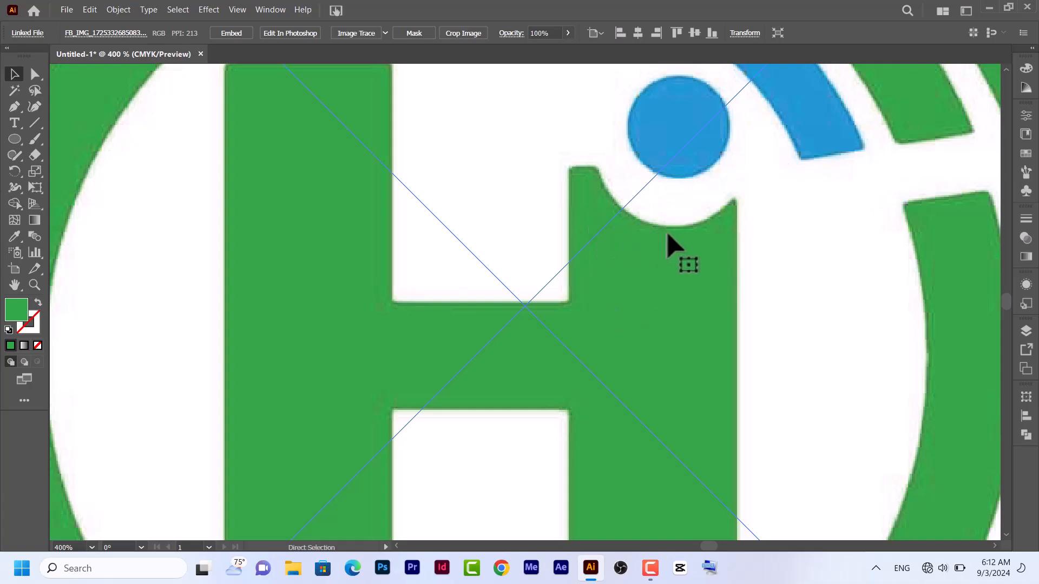
key("ctrl+plus")
key("ctrl+plus")
key("ctrl+plus")
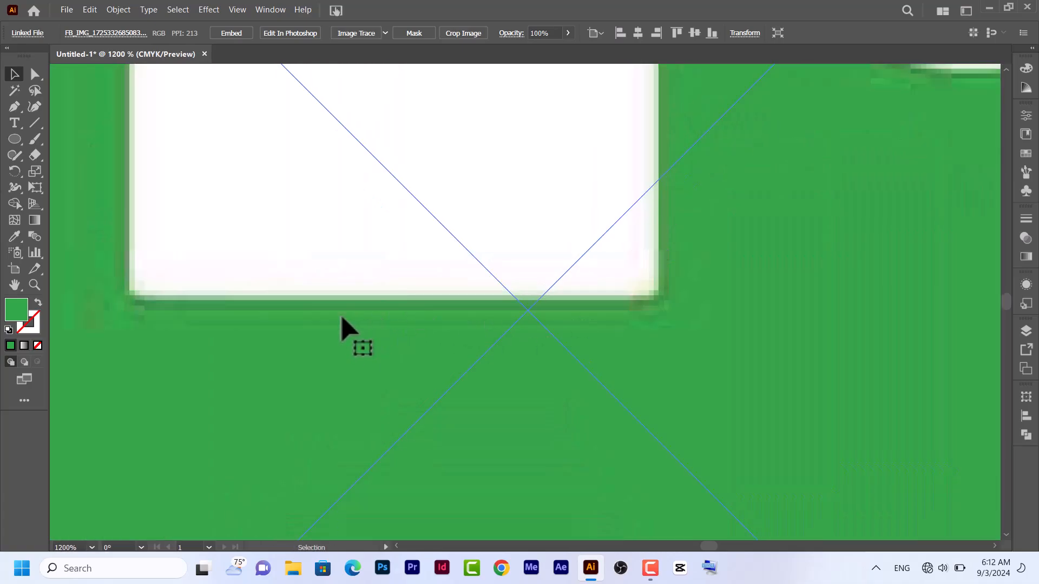
key("ctrl+minus")
key("ctrl+minus")
key("ctrl+minus")
key("ctrl+minus")
key("ctrl+minus")
key("ctrl+minus")
key("ctrl+0")
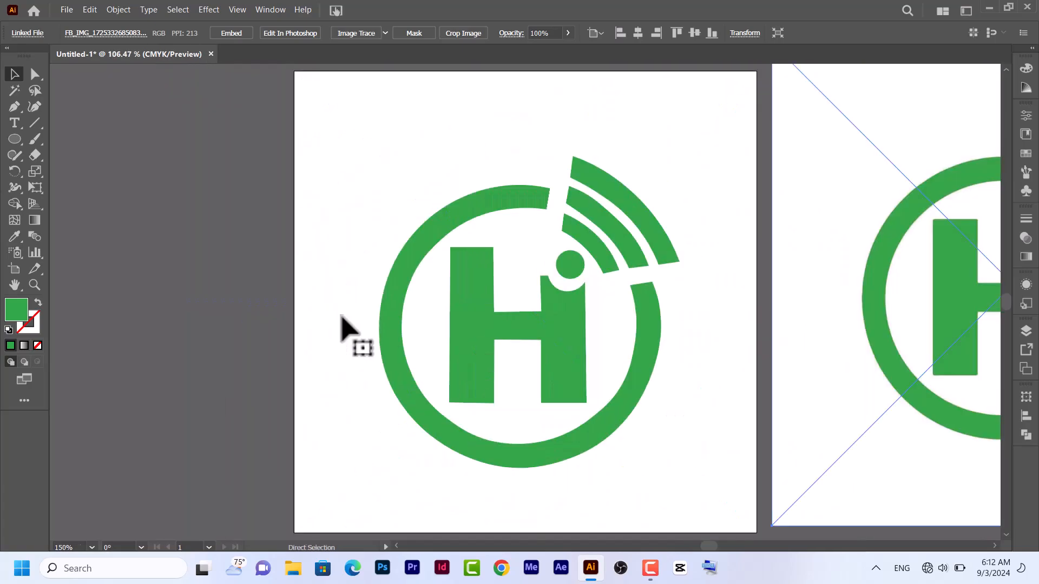
Select the traced H on the artboard and examine its vector edges at high magnification
left_click(486, 328)
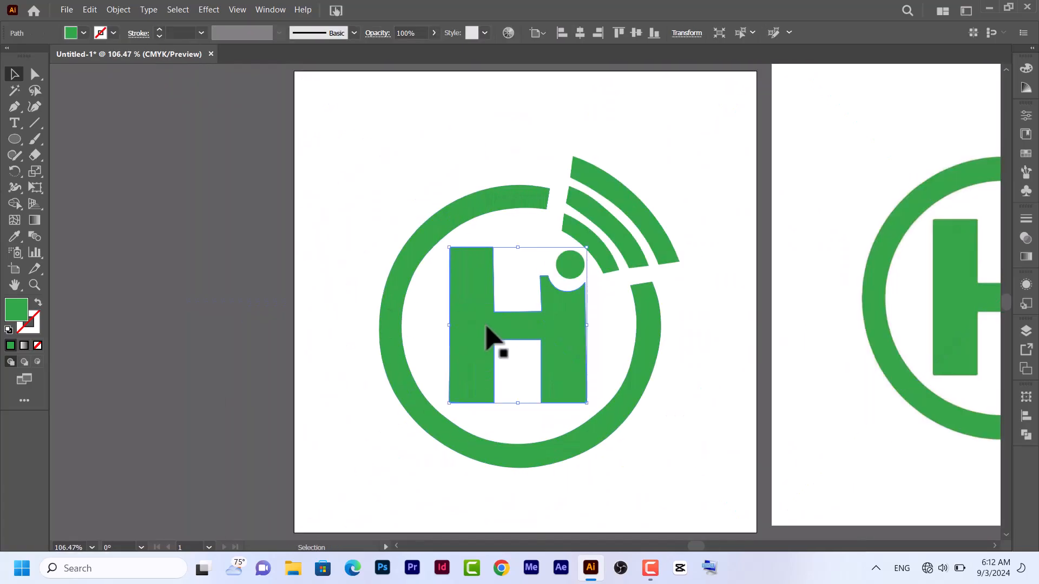
key("ctrl+plus")
key("ctrl+plus")
key("ctrl+plus")
key("ctrl+plus")
key("ctrl+plus")
key("ctrl+plus")
key("ctrl+plus")
key("ctrl+plus")
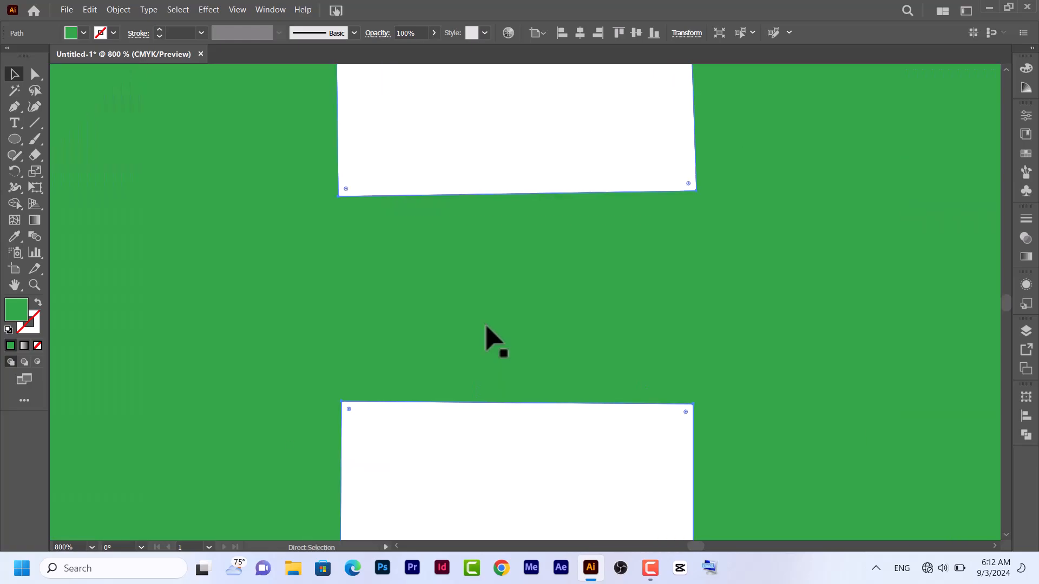
key("ctrl+0")
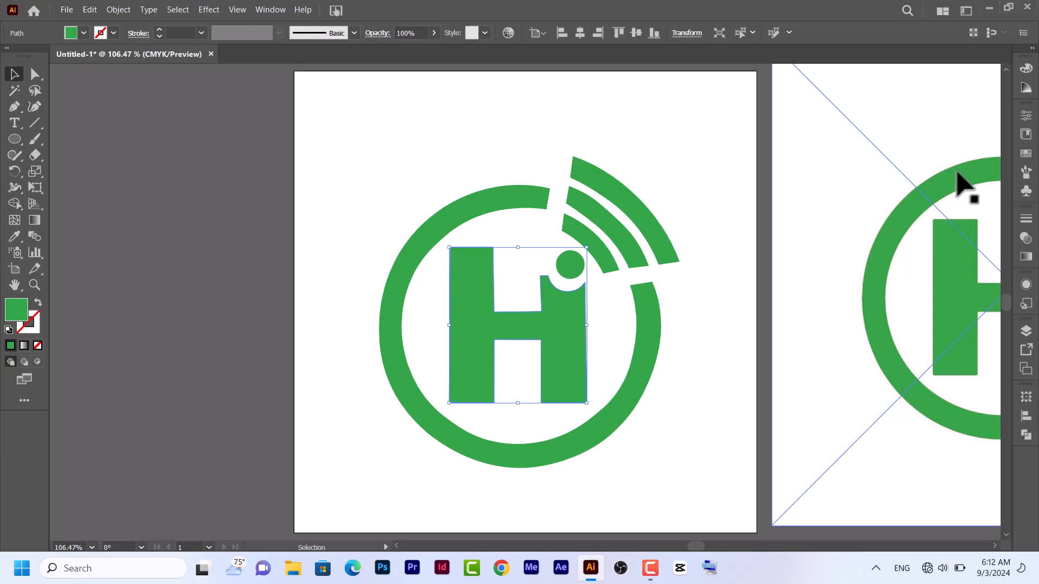
Move the logo image slightly farther from the artboard and place a duplicate of it on its right
left_click_drag(694, 547, 708, 552)
left_click(510, 343)
left_click_drag(396, 287, 478, 303)
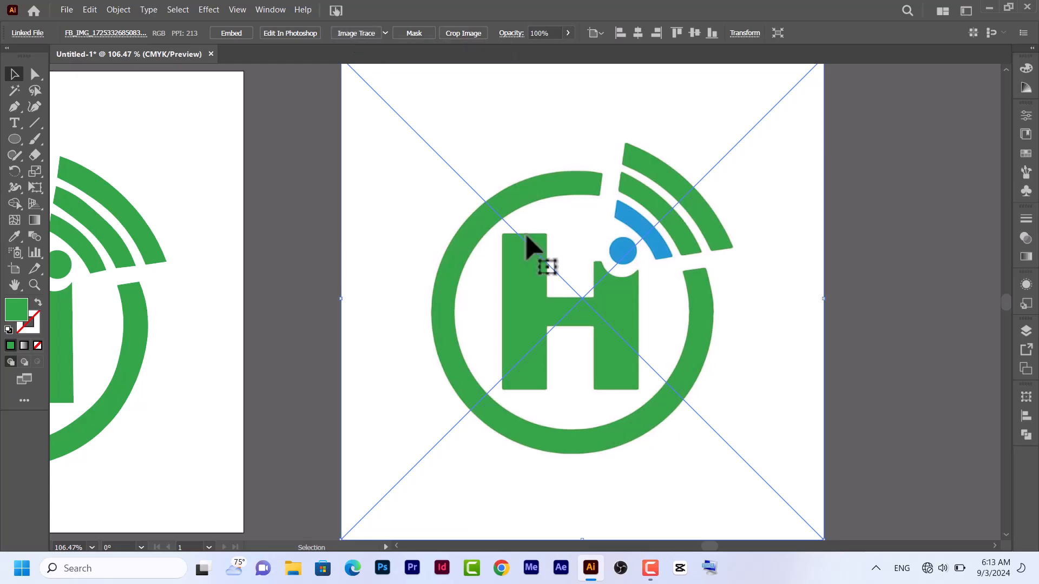
key("ctrl+minus")
key("ctrl+minus")
key("ctrl+minus")
left_click_drag(522, 302, 772, 304)
Convert the middle logo image to paths with the default Image Trace preset, then expand and ungroup the result
left_click(563, 313)
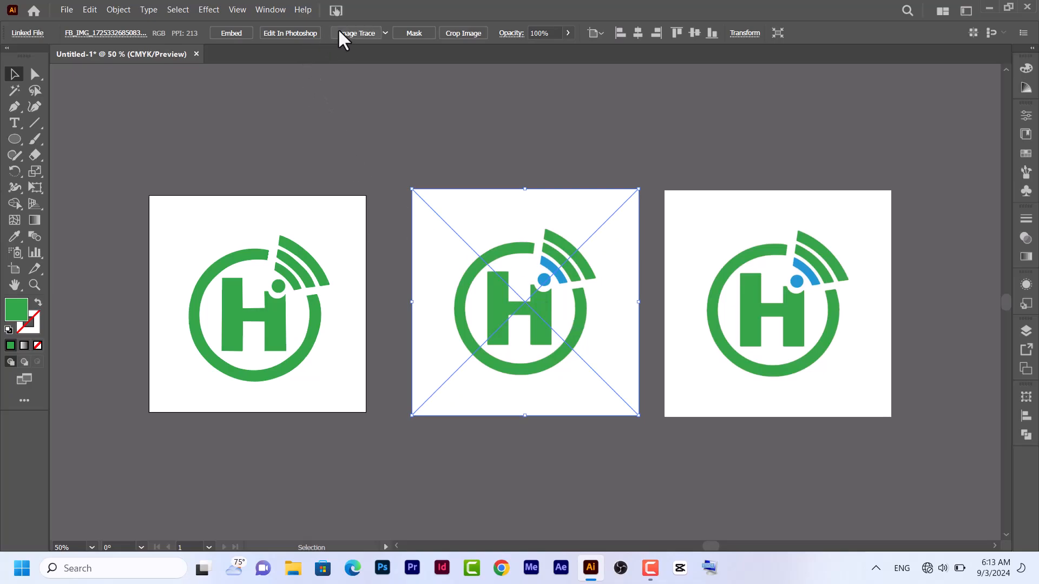
left_click(357, 33)
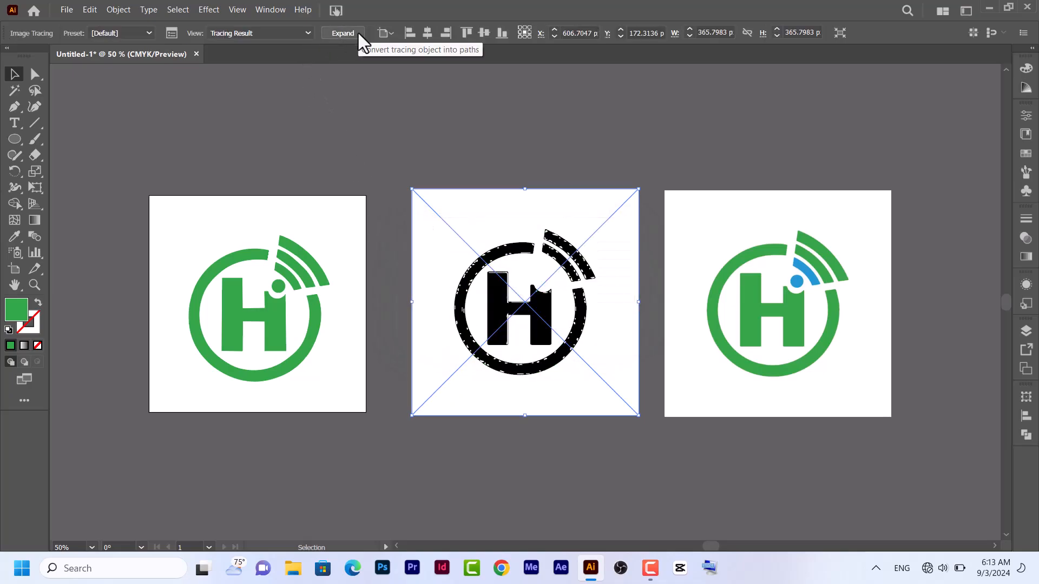
left_click(343, 33)
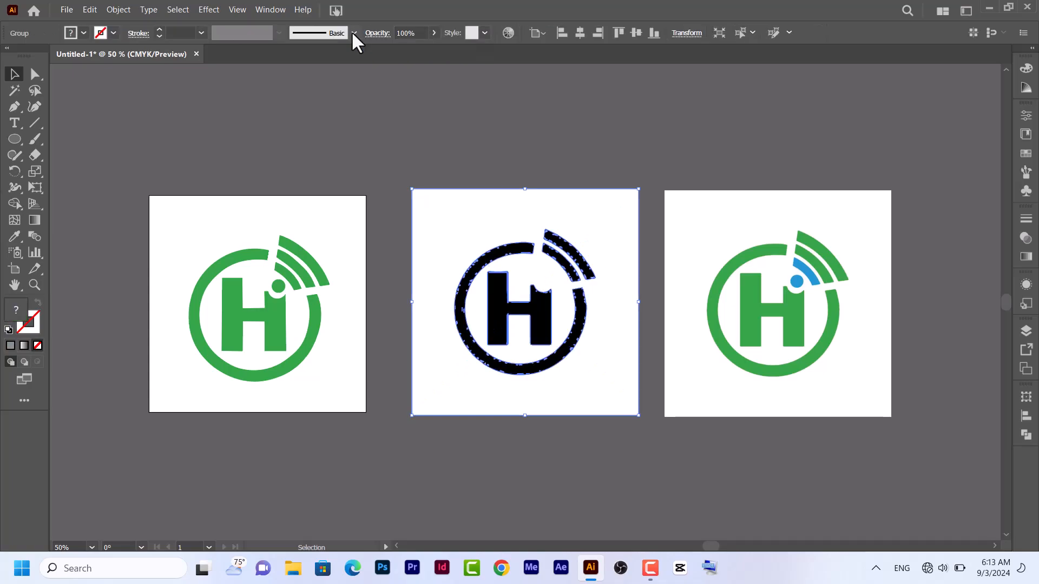
right_click(488, 209)
left_click(523, 382)
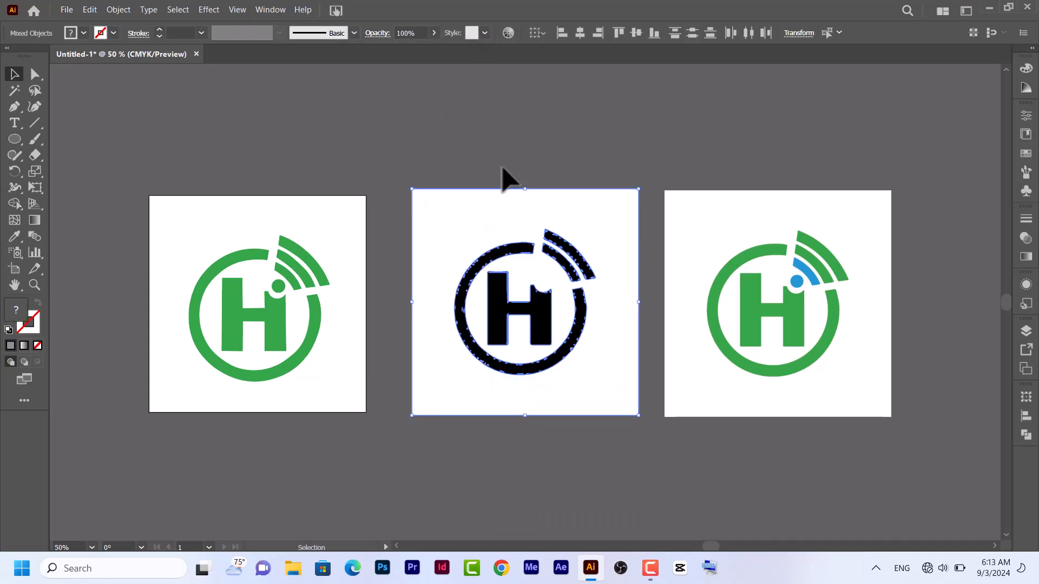
Delete the white background from the expanded black-and-white tracing
left_click(502, 177)
left_click(464, 225)
key("Delete")
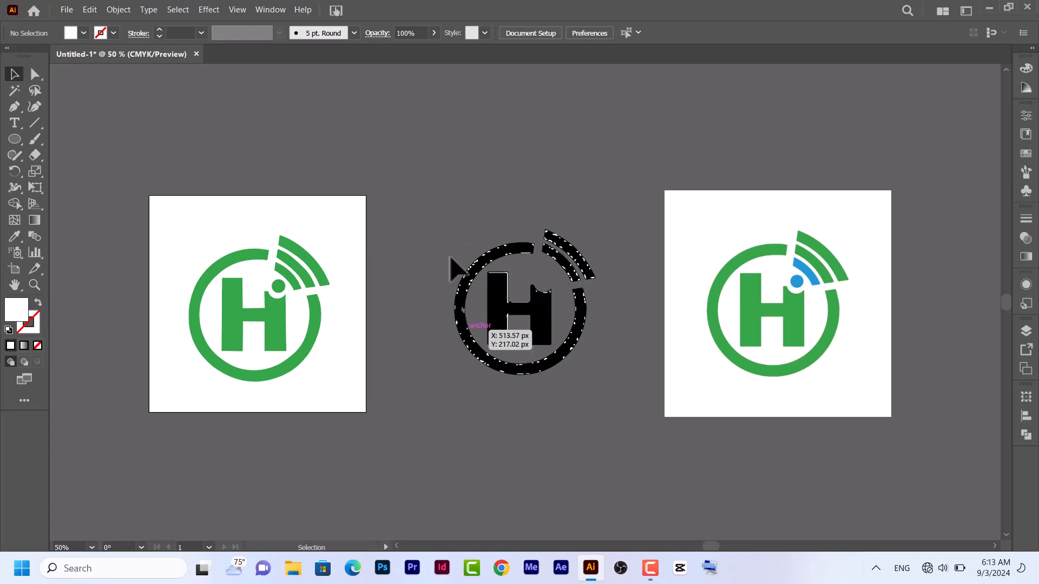
Select the black-and-white tracing and examine the quality of its edges up close
left_click_drag(432, 216, 577, 420)
key("ctrl+plus")
key("ctrl+plus")
key("ctrl+plus")
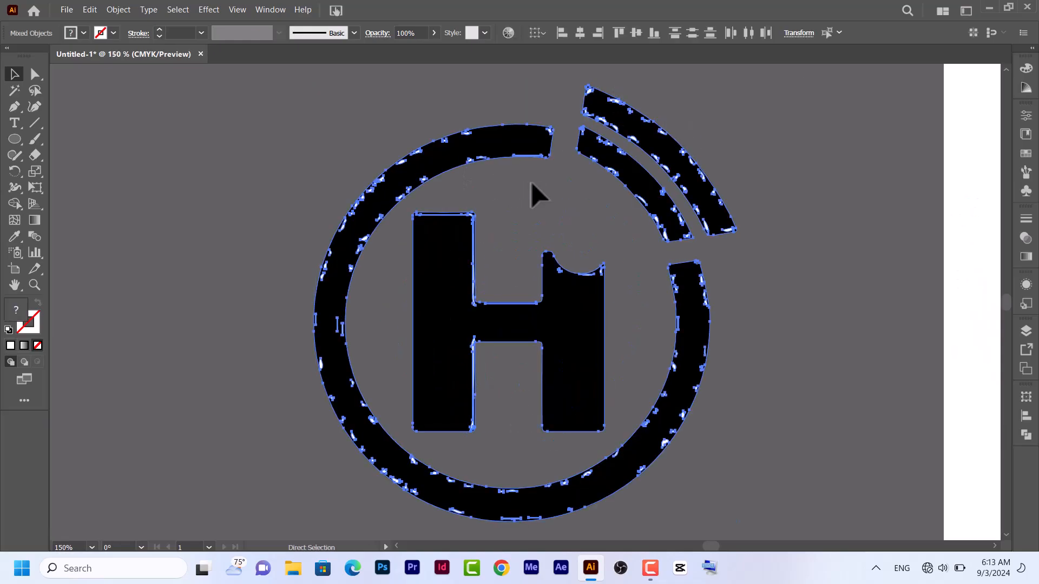
key("ctrl+0")
key("ctrl+plus")
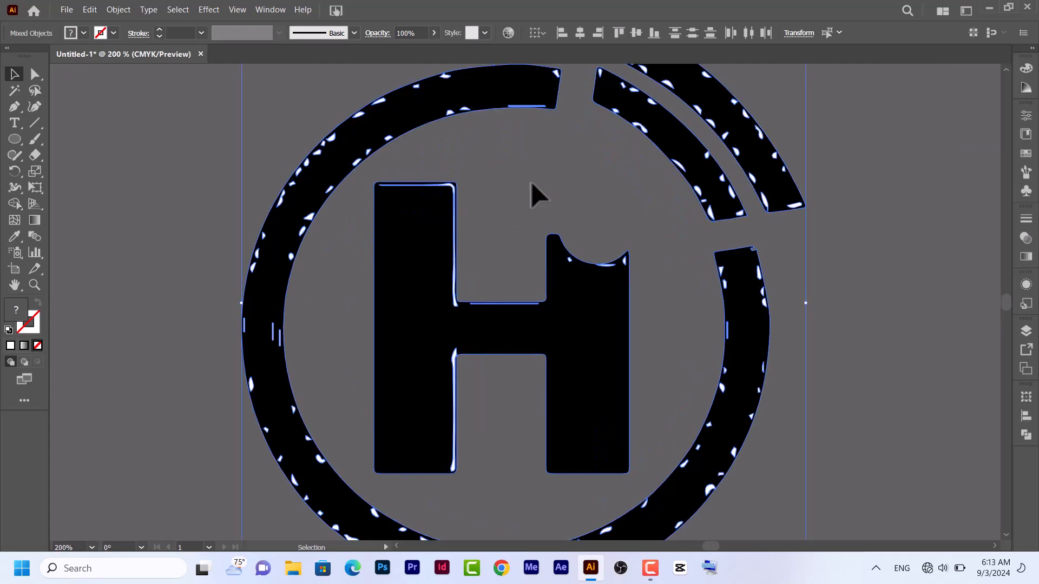
key("ctrl+minus")
key("ctrl+minus")
key("ctrl+minus")
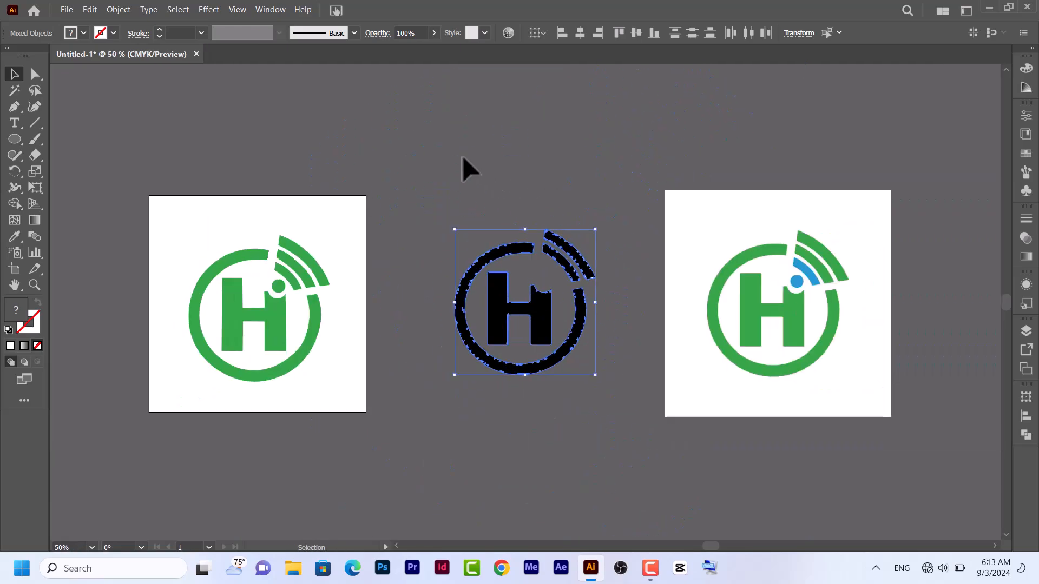
Delete the black-and-white traced logo along with any leftover pieces around it
key("Delete")
left_click_drag(409, 187, 615, 417)
key("Delete")
Move the duplicate logo image beside the artboard and convert it to expanded paths with the 3 Colors Image Trace preset
left_click_drag(806, 301, 522, 302)
left_click(385, 33)
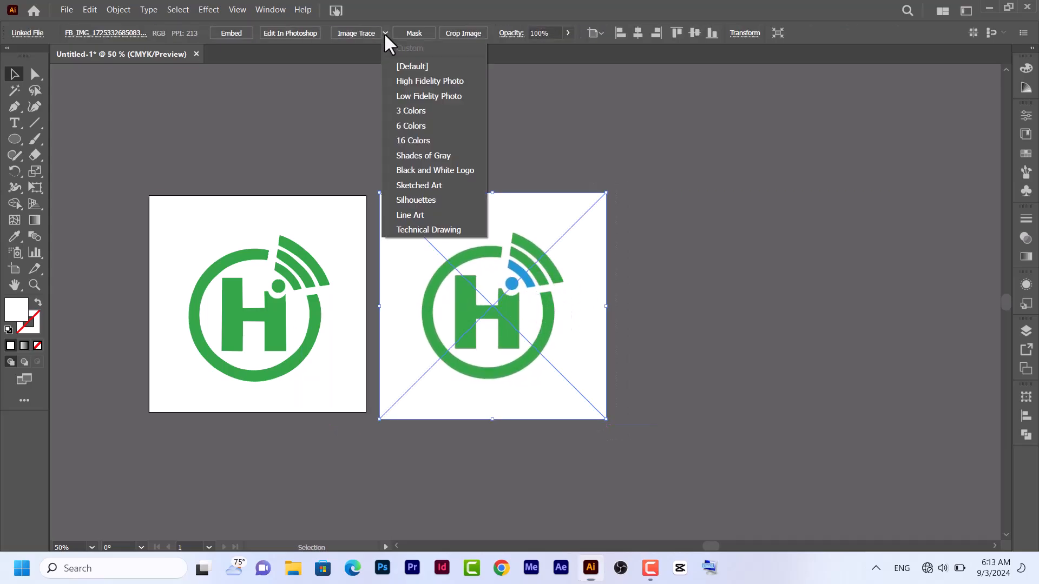
left_click(431, 109)
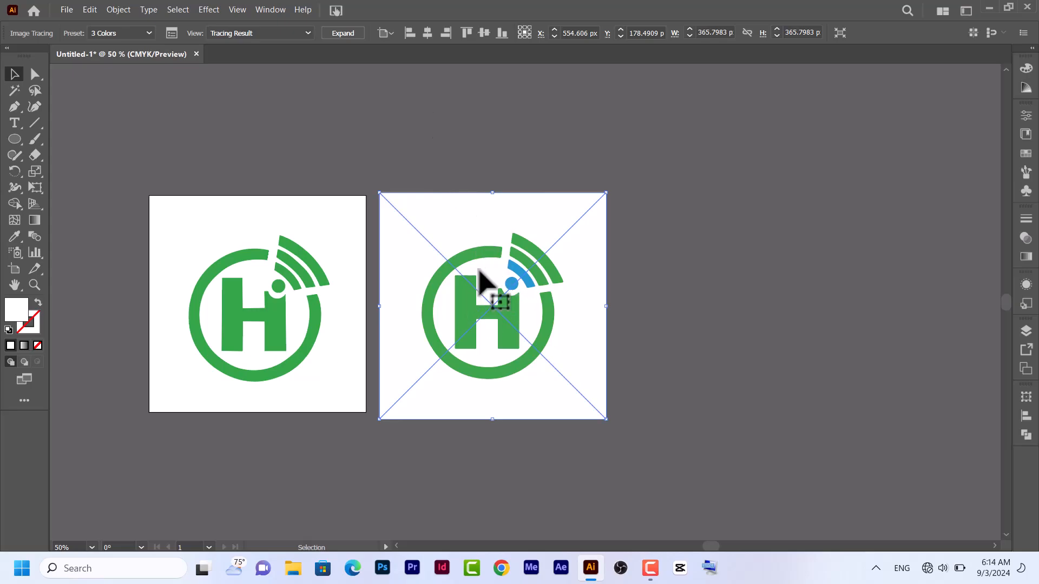
left_click(343, 33)
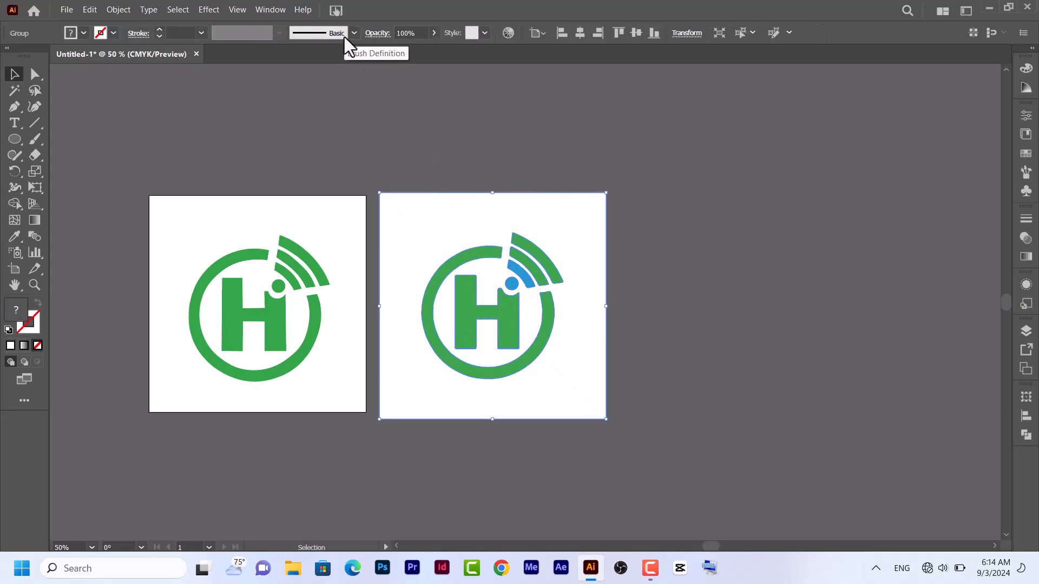
Ungroup the expanded 3 Colors tracing and delete its white background shape
right_click(478, 226)
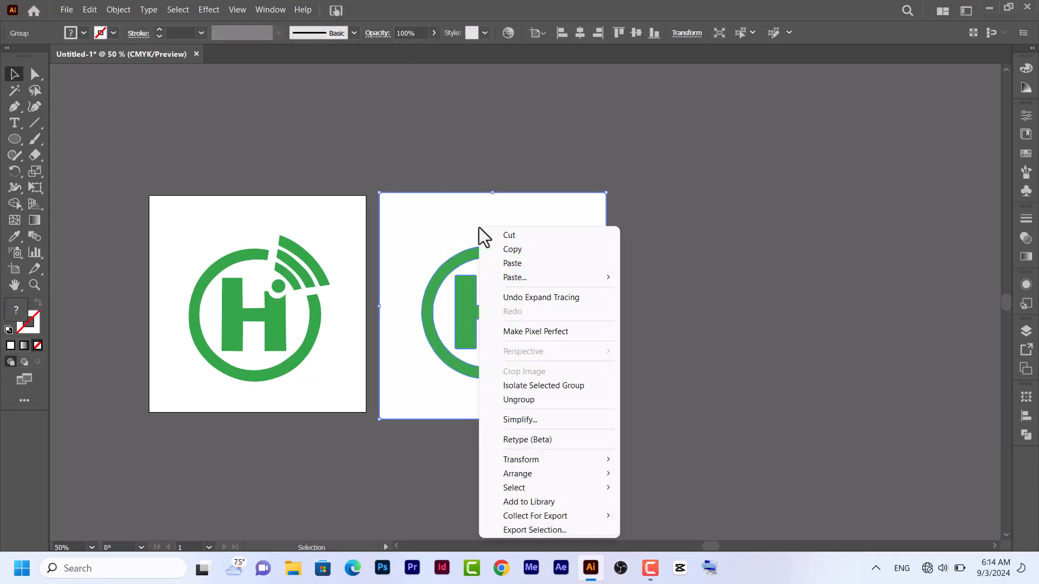
left_click(523, 399)
left_click(761, 251)
left_click(575, 238)
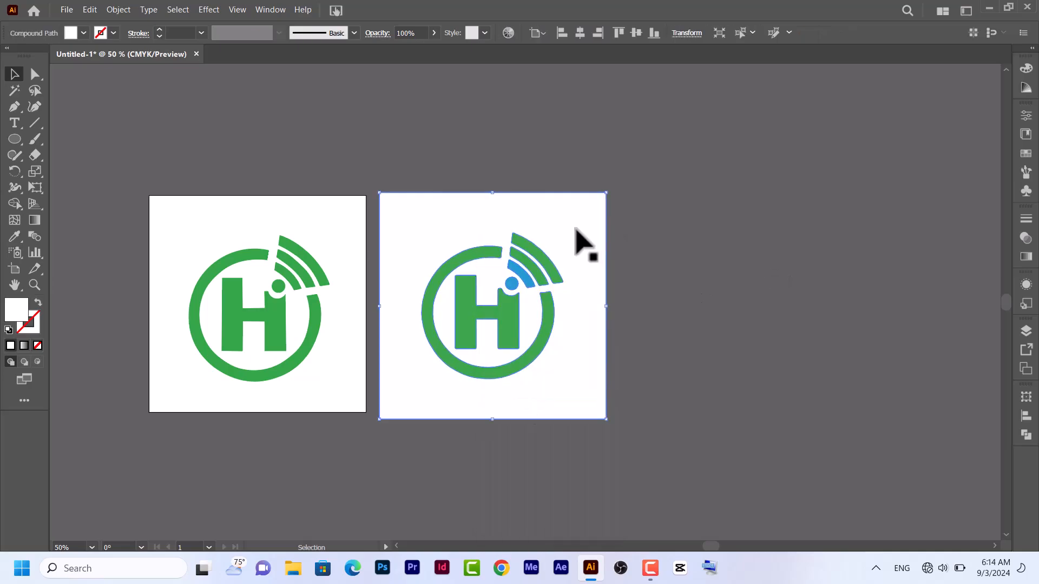
key("Delete")
Select the colour-traced logo and examine its H's edges and corners at high magnification
left_click_drag(402, 208, 634, 388)
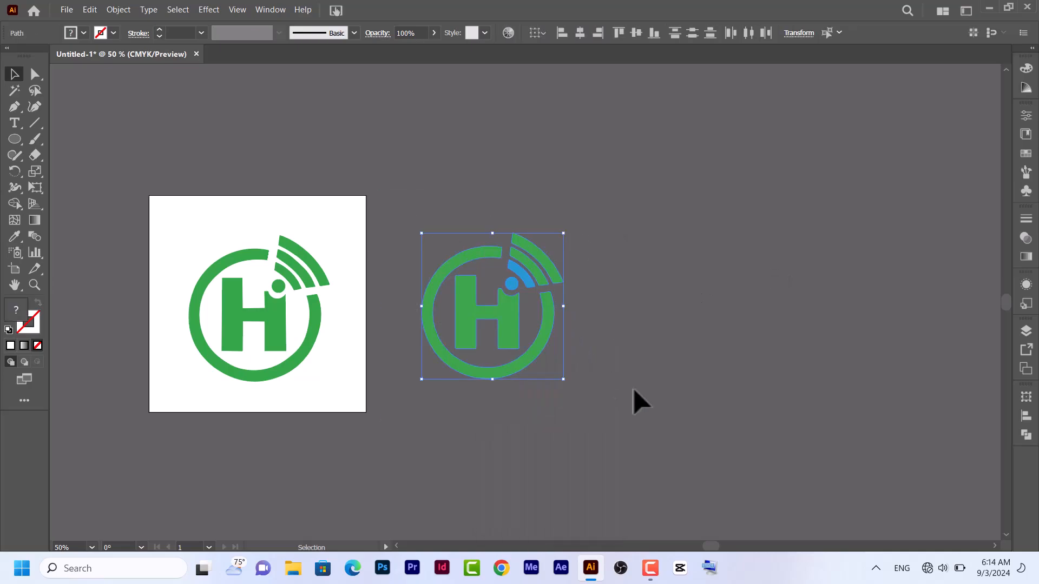
key("ctrl+plus")
key("ctrl+plus")
key("ctrl+plus")
key("ctrl+plus")
key("ctrl+plus")
key("ctrl+plus")
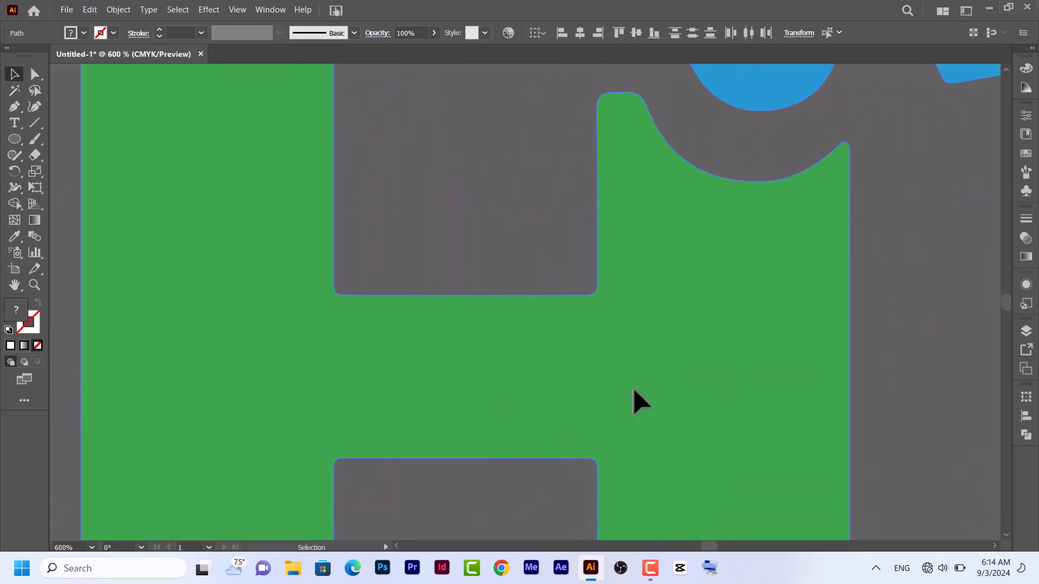
key("ctrl+plus")
key("ctrl+plus")
key("ctrl+plus")
key("ctrl+plus")
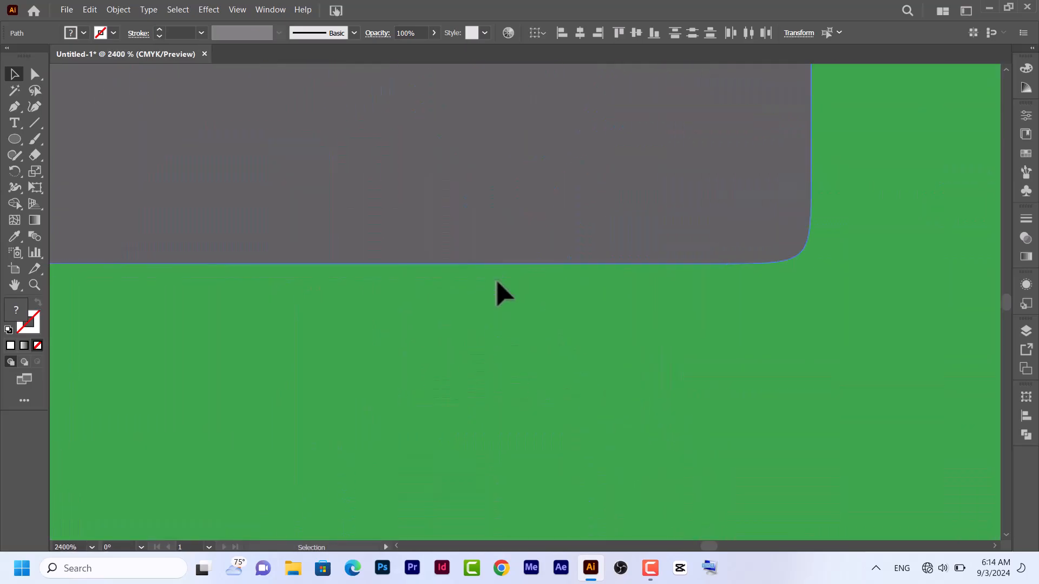
key("ctrl+1")
key("ctrl+0")
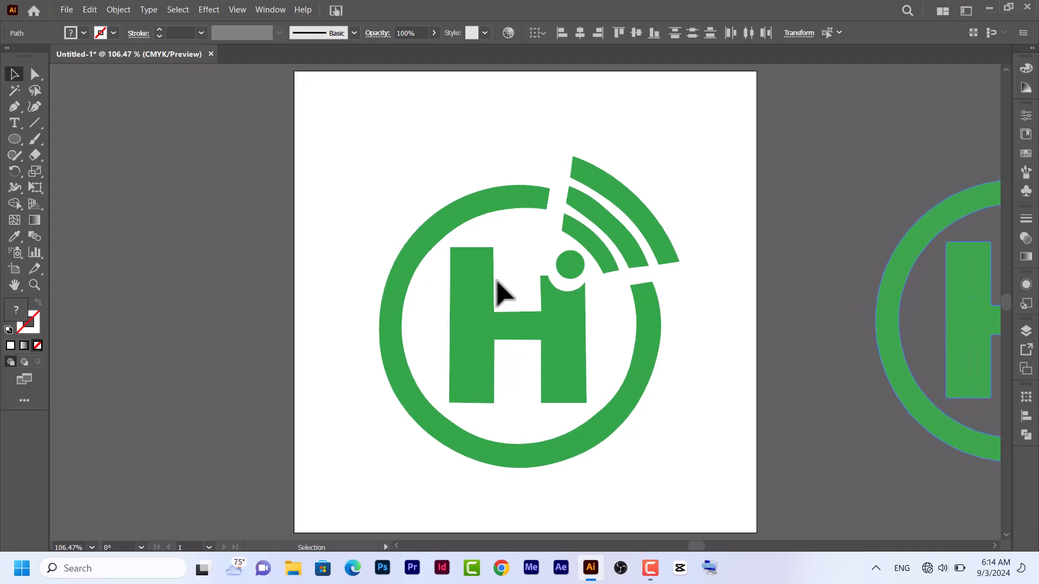
Group the colour-traced logo pieces and shift the group slightly up and toward the artboard
key("v")
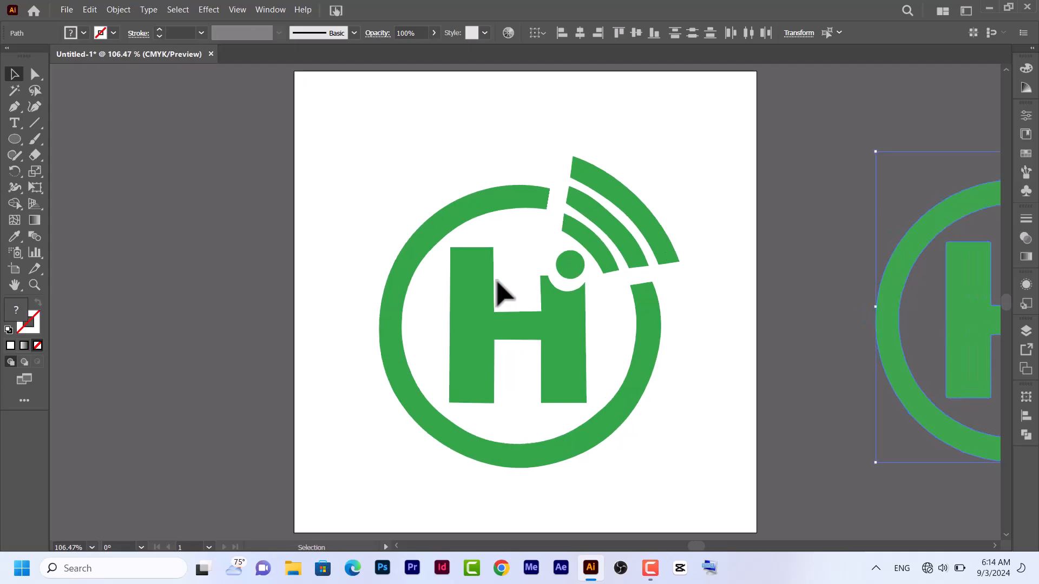
key("ctrl+minus")
key("ctrl+minus")
key("ctrl+minus")
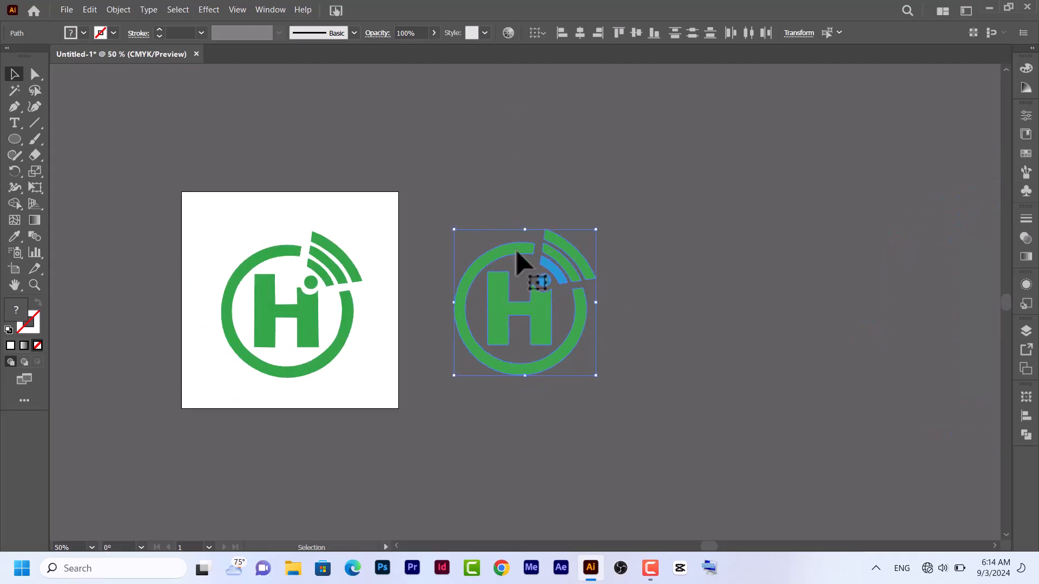
right_click(508, 252)
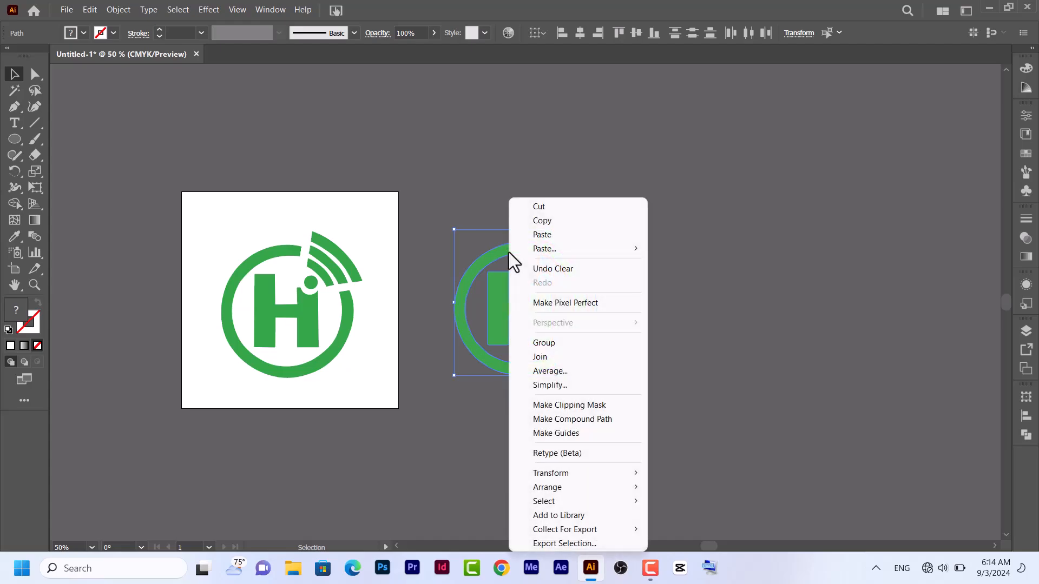
left_click(563, 343)
left_click_drag(540, 319, 532, 299)
key("ctrl+0")
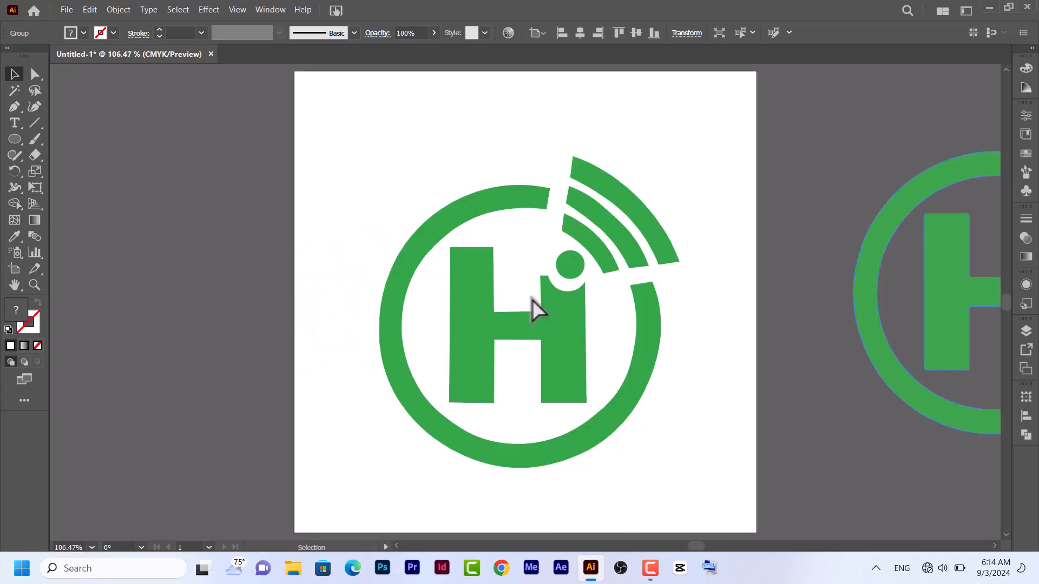